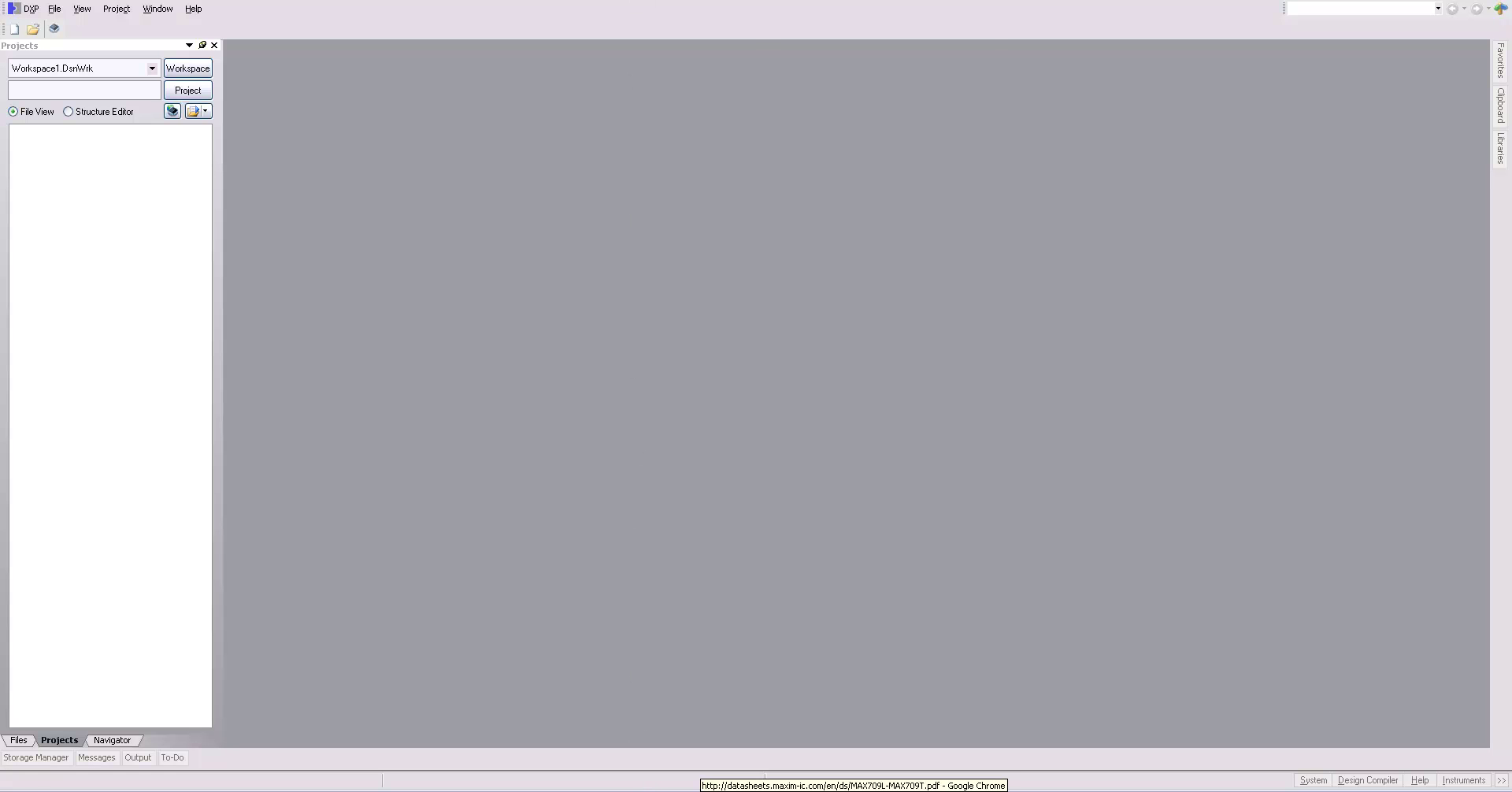
Step: Check the MAX709 pin configuration in the datasheet, then return to Altium Designer
{"action": "left_click", "coordinate": [709, 787]}
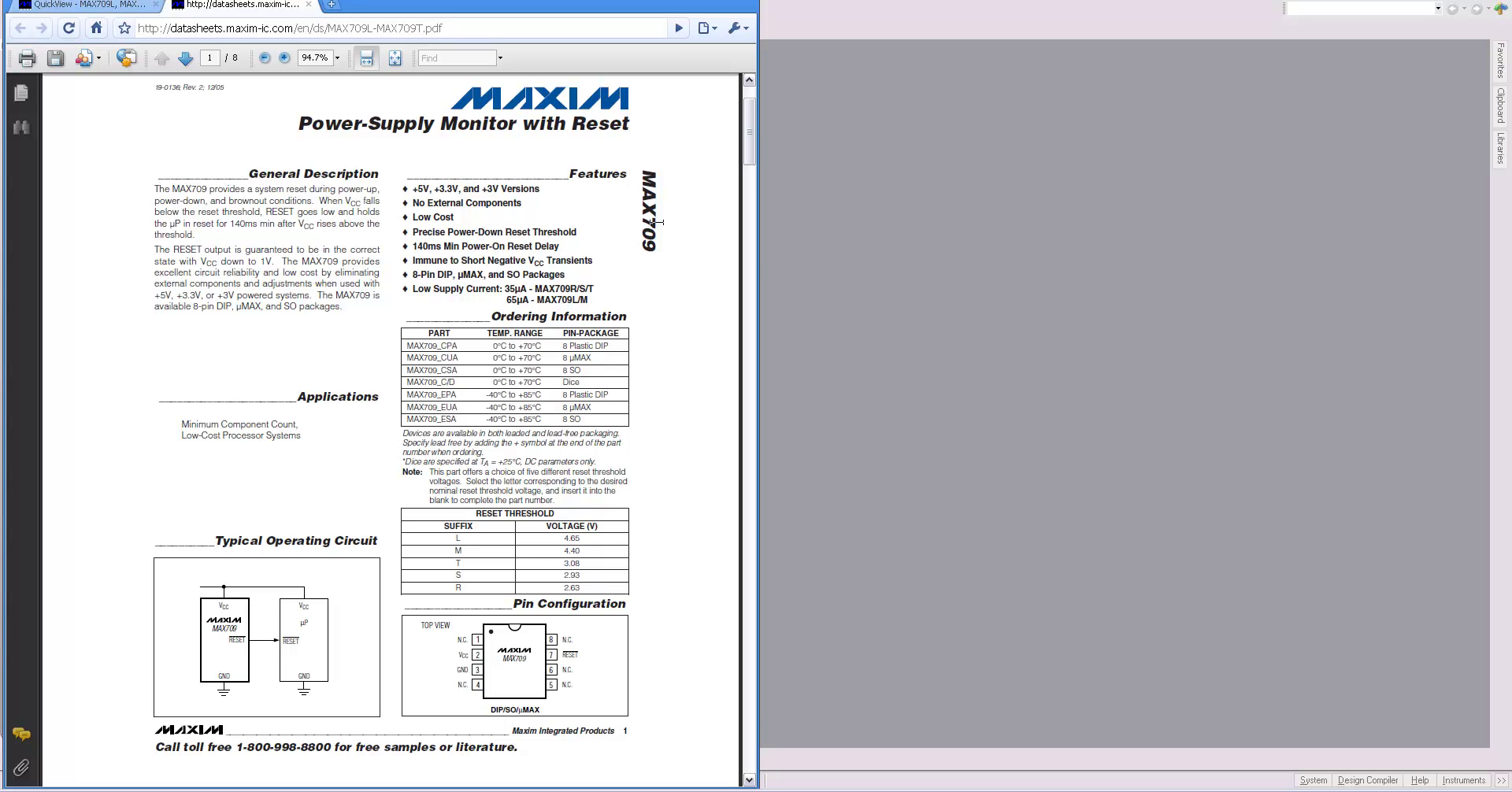
{"action": "left_click", "coordinate": [1091, 16]}
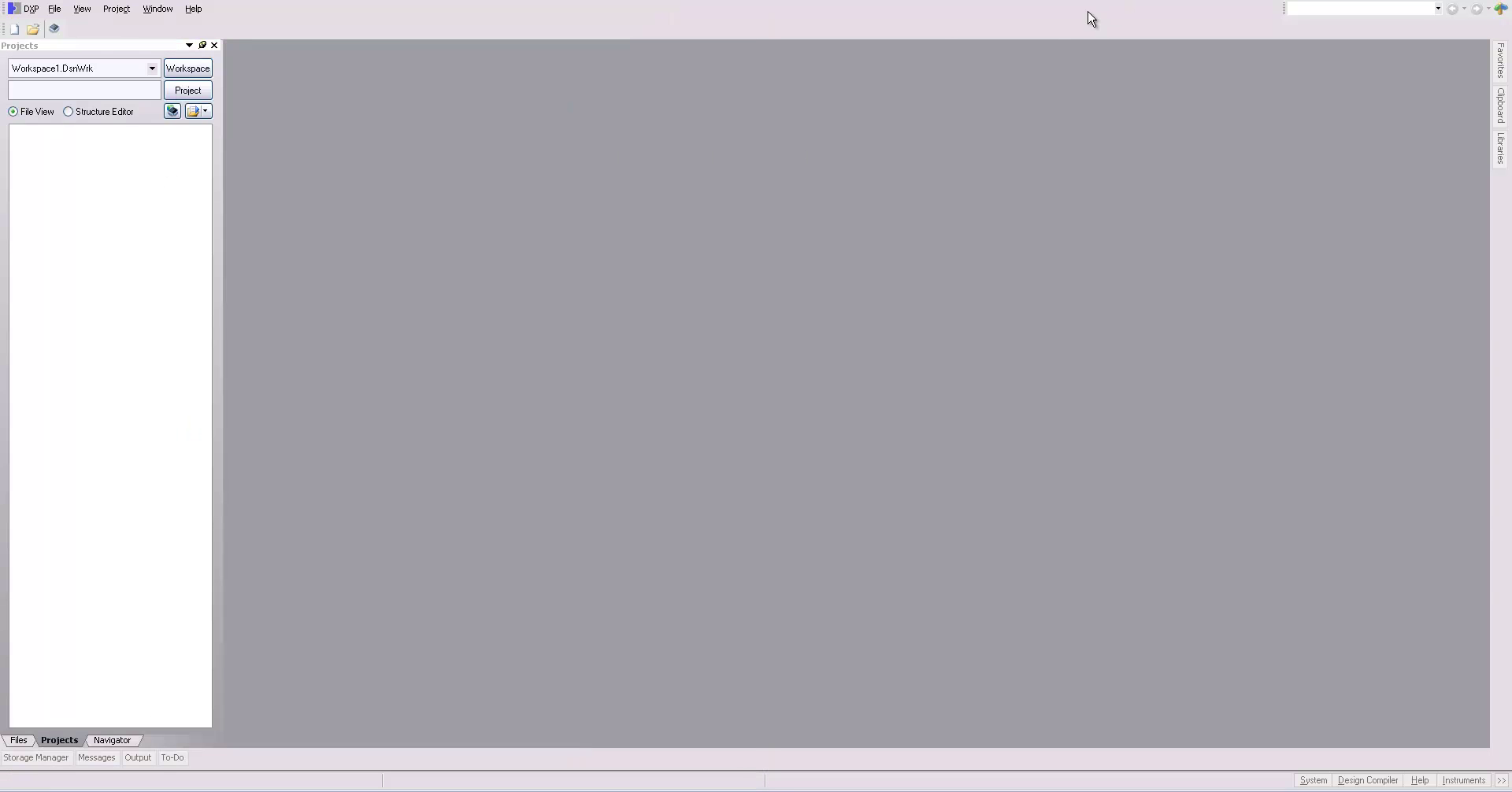
Step: Create a new schematic library, Schlib1.SchLib, and bring up its component properties
{"action": "left_click", "coordinate": [56, 9]}
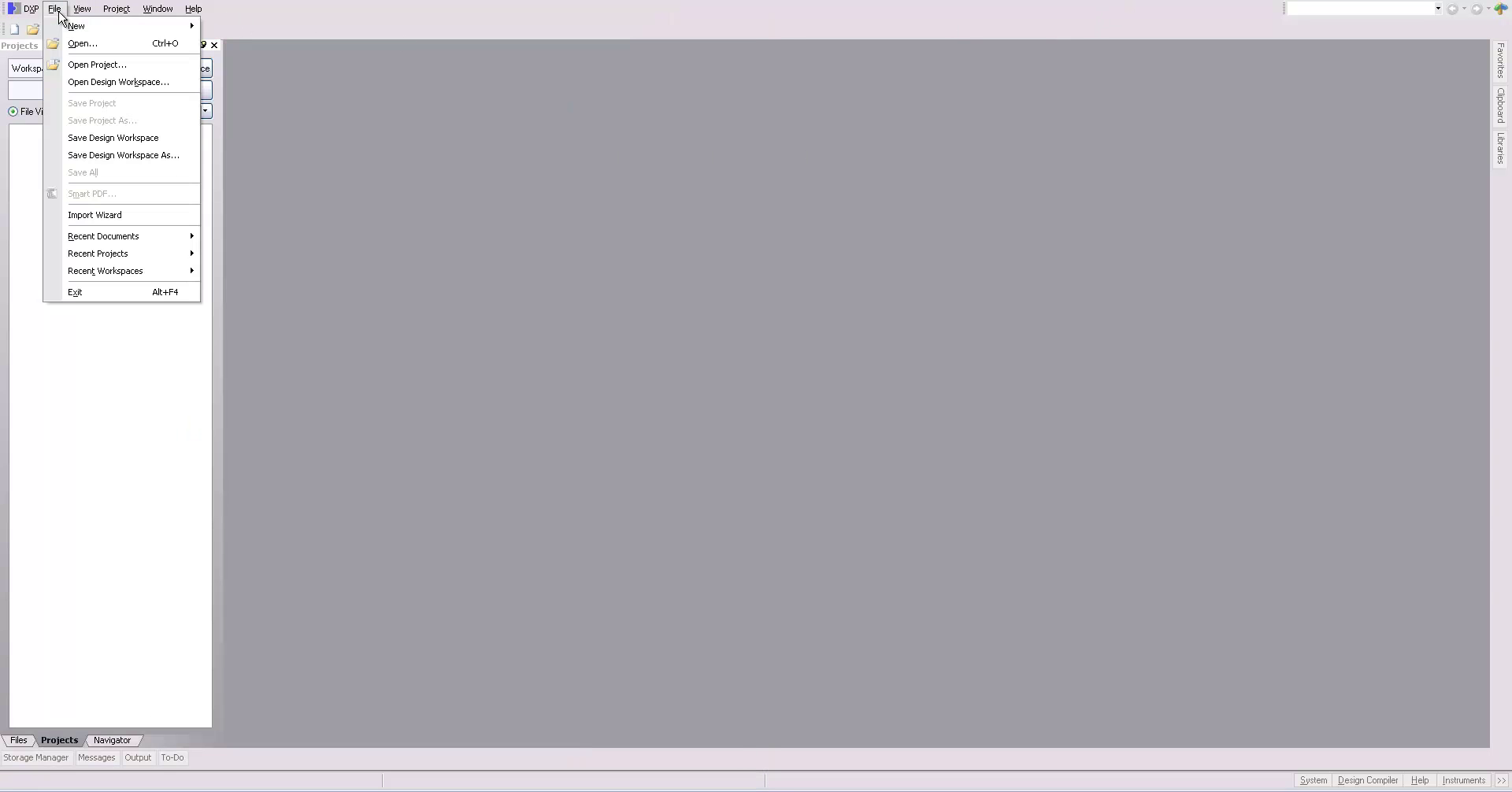
{"action": "mouse_move", "coordinate": [126, 26]}
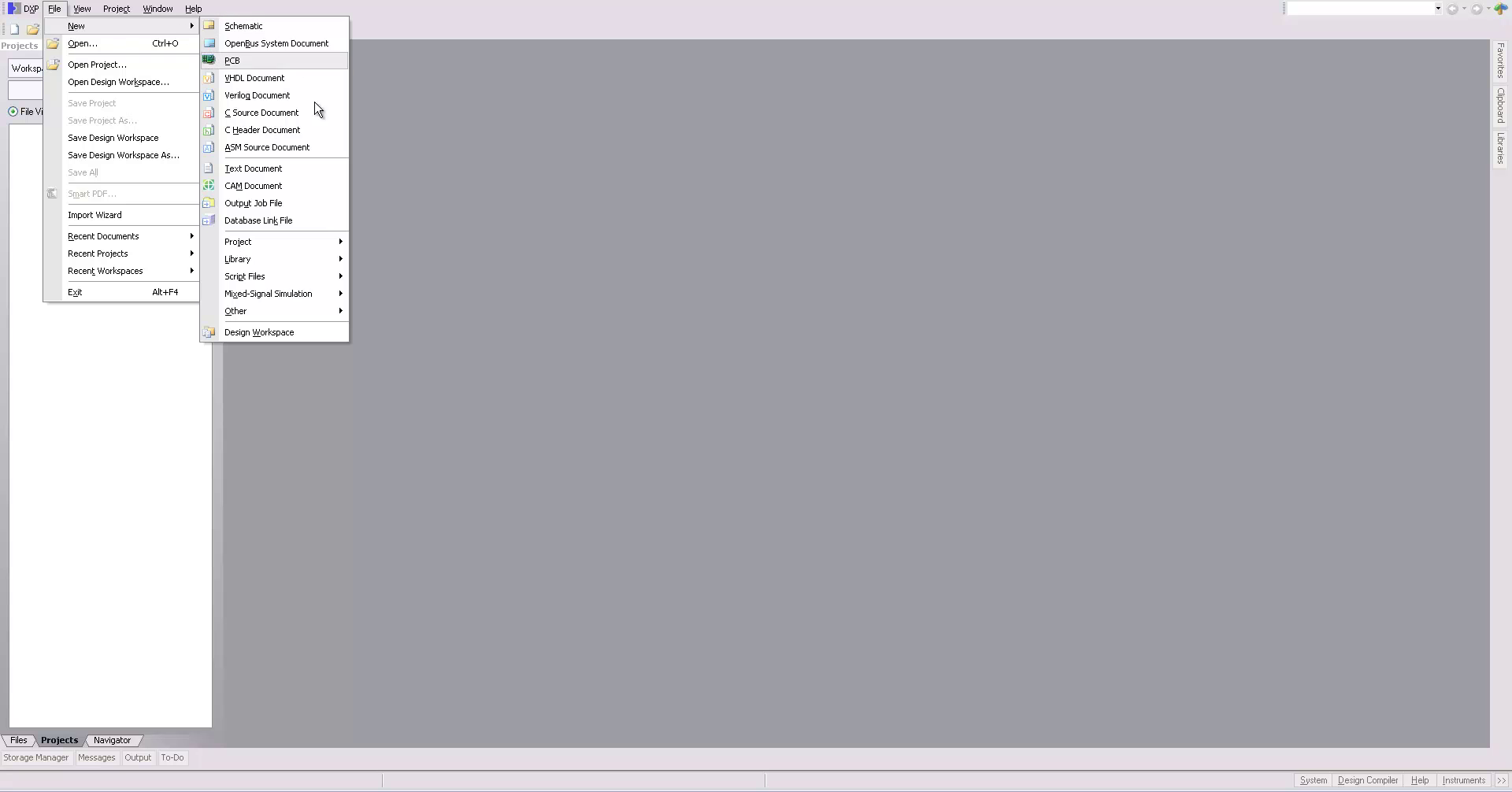
{"action": "mouse_move", "coordinate": [310, 262]}
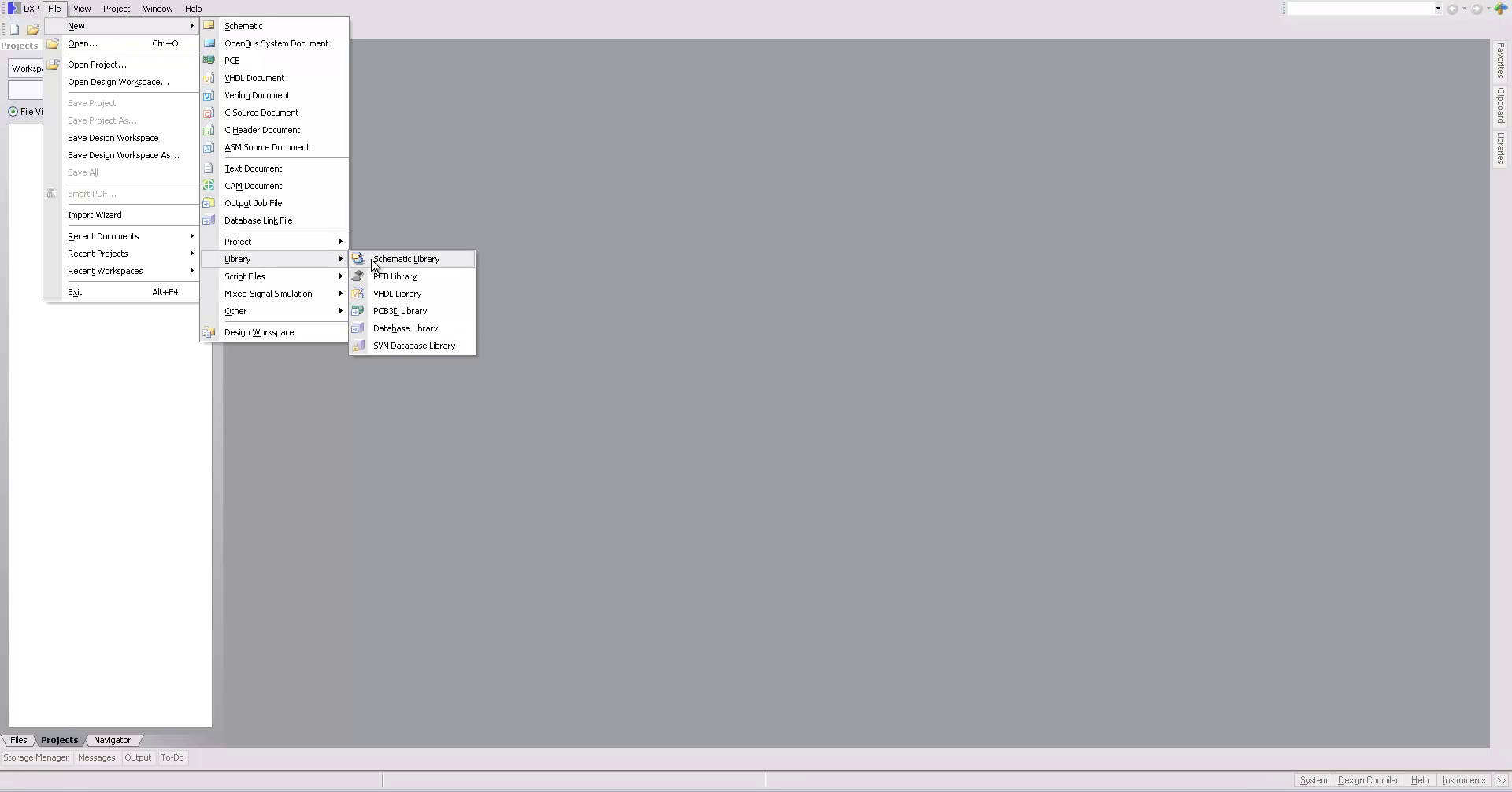
{"action": "left_click", "coordinate": [373, 266]}
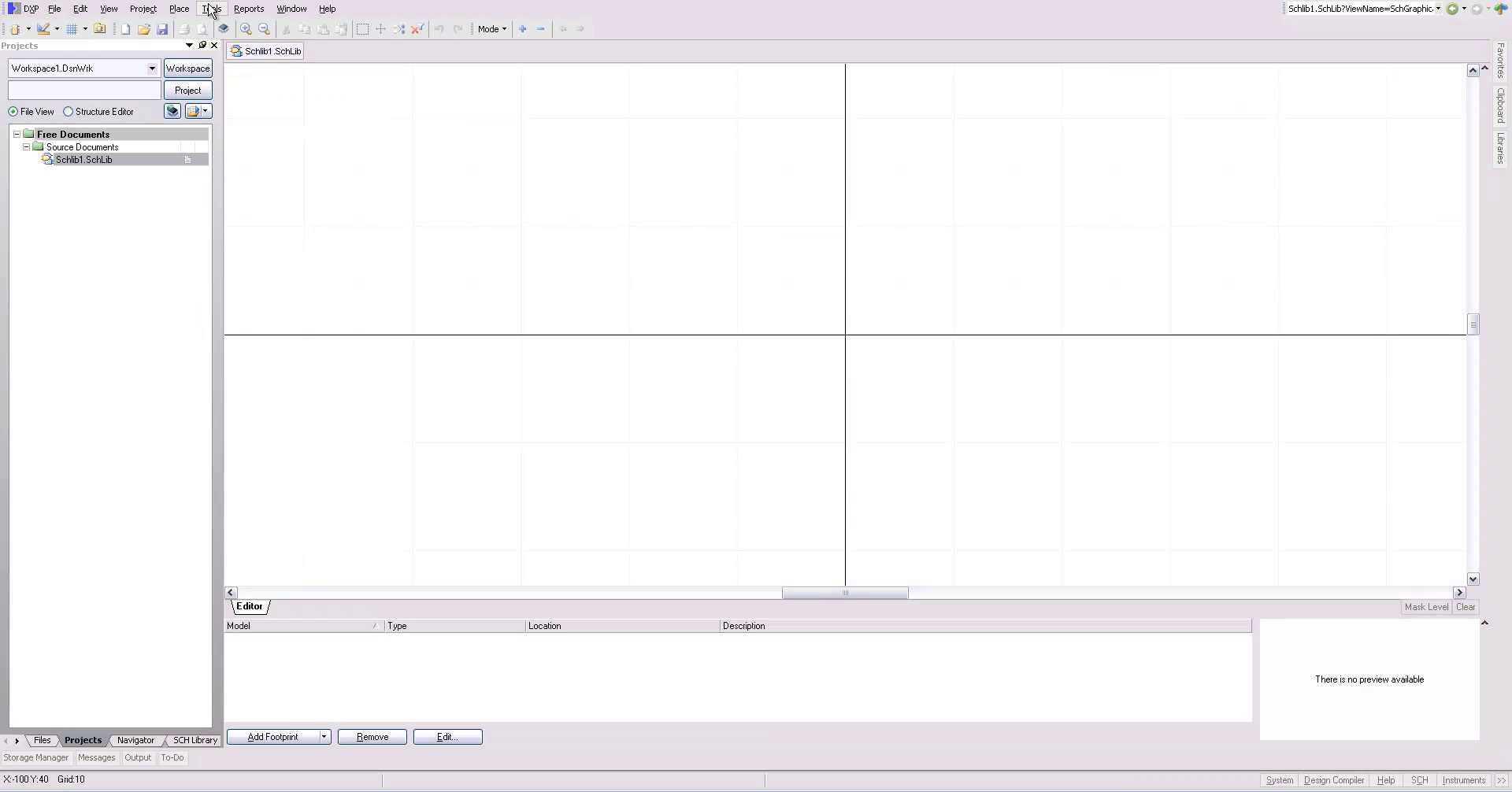
{"action": "left_click", "coordinate": [211, 9]}
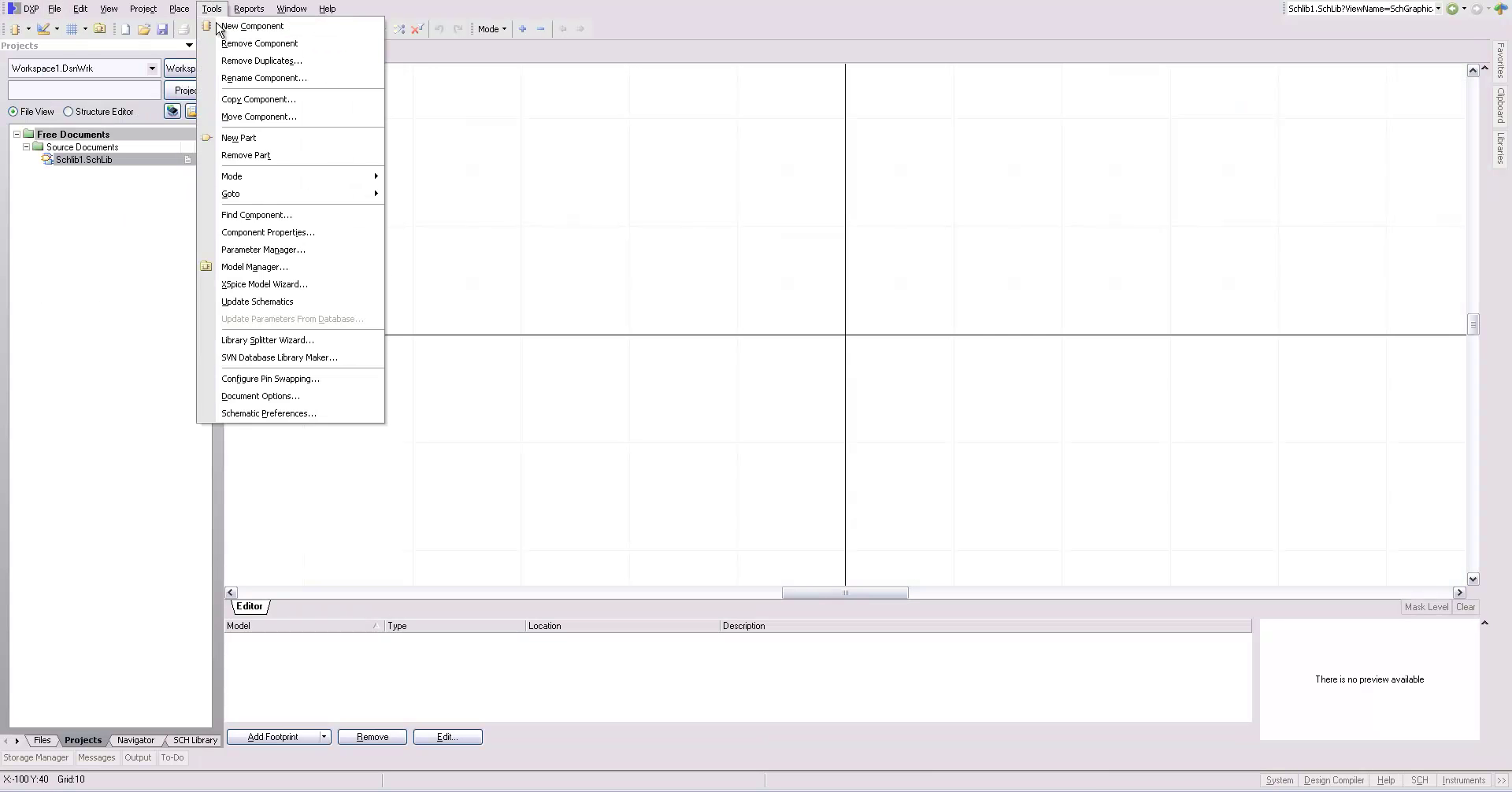
{"action": "left_click", "coordinate": [267, 232]}
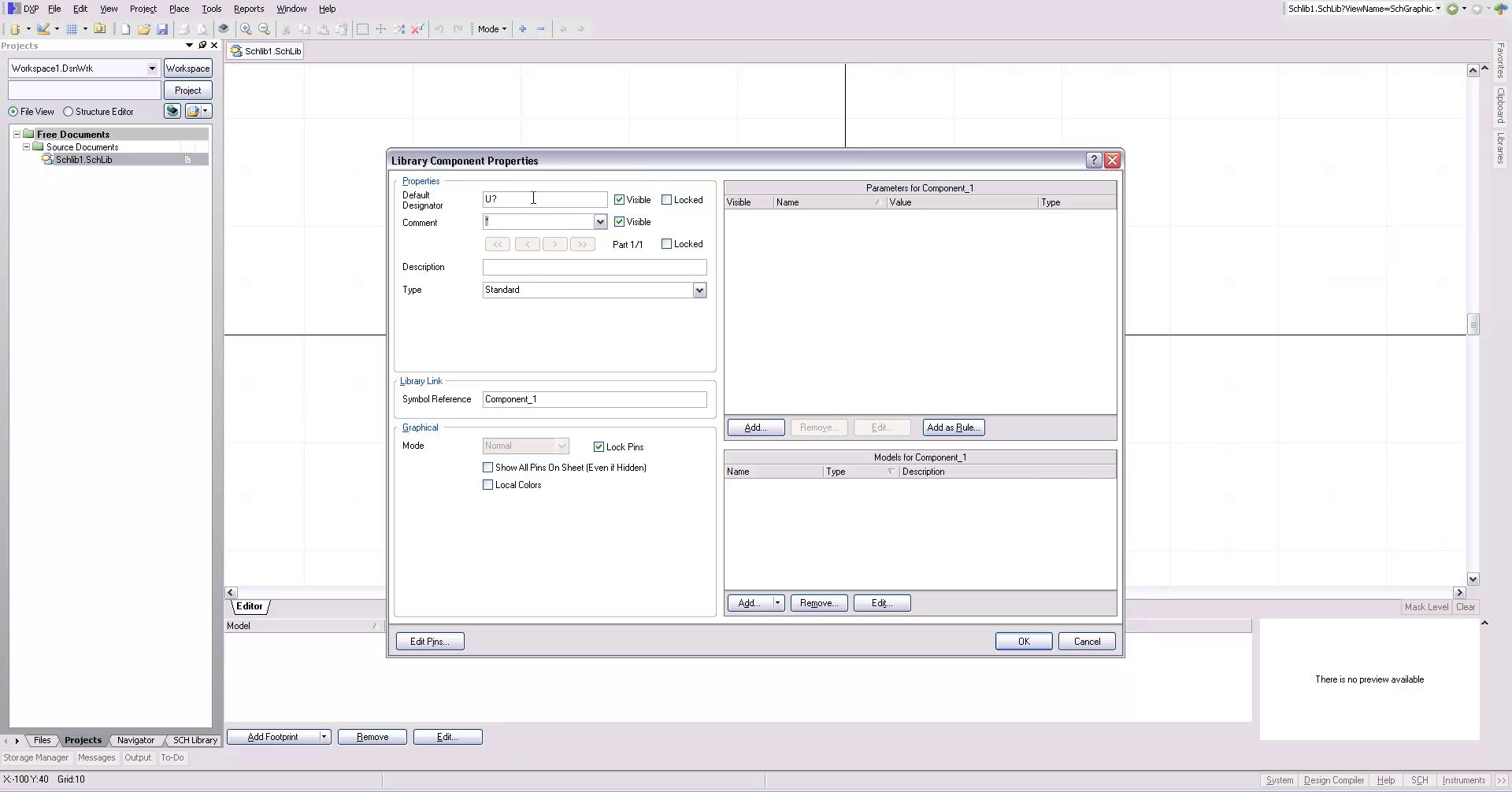
Step: Enter comment MAX709 and description 'Maxim Power Supply Monitor with Reset', then select the symbol reference text
{"action": "key", "text": "Tab"}
{"action": "key", "text": "Tab"}
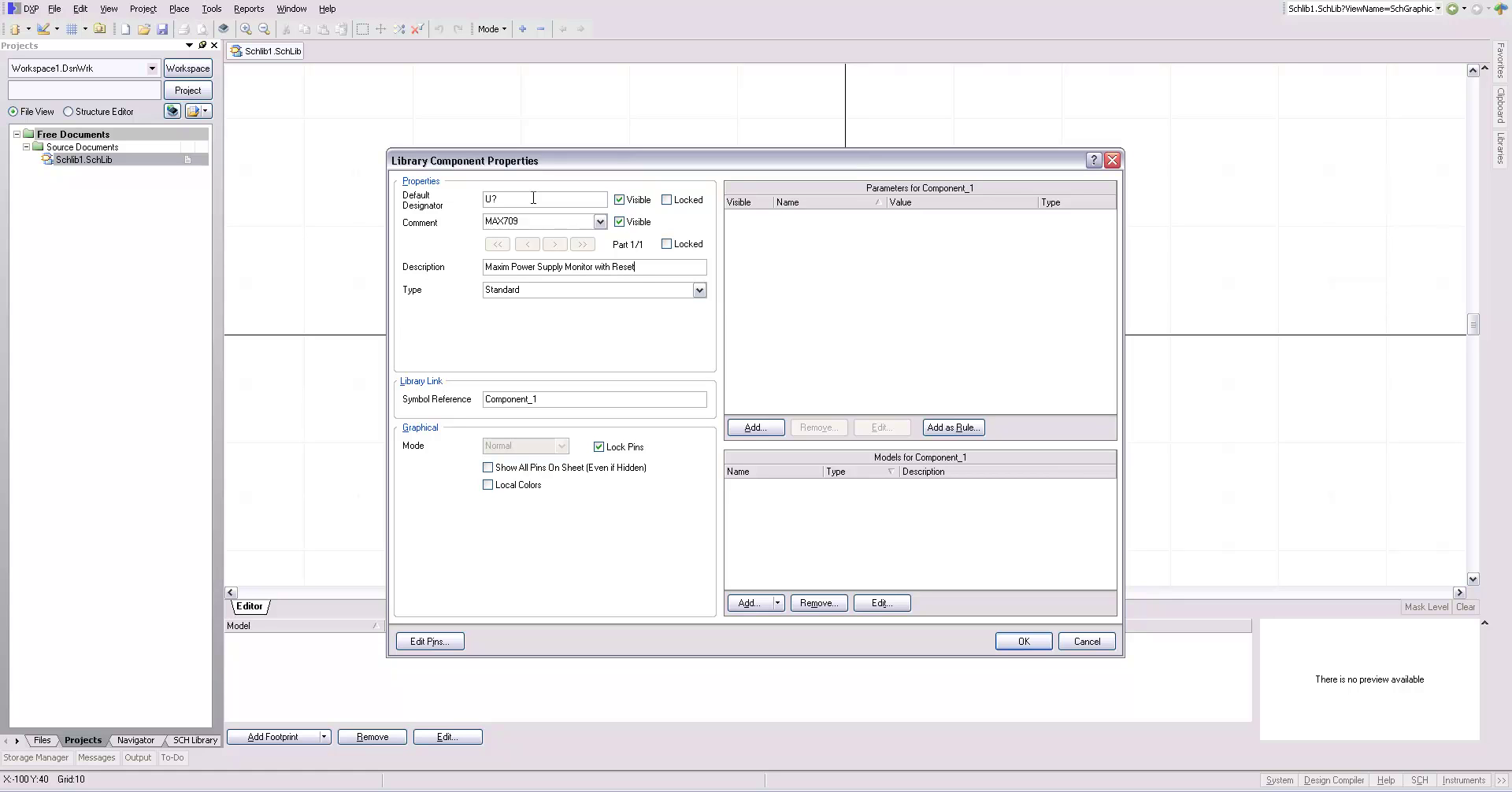
{"action": "left_click_drag", "start_coordinate": [551, 400], "coordinate": [461, 394]}
Step: Set symbol reference MAX709 and add the DIP8 footprint from general.PcbLib as a model
{"action": "type", "text": "MAX709"}
{"action": "left_click", "coordinate": [756, 605]}
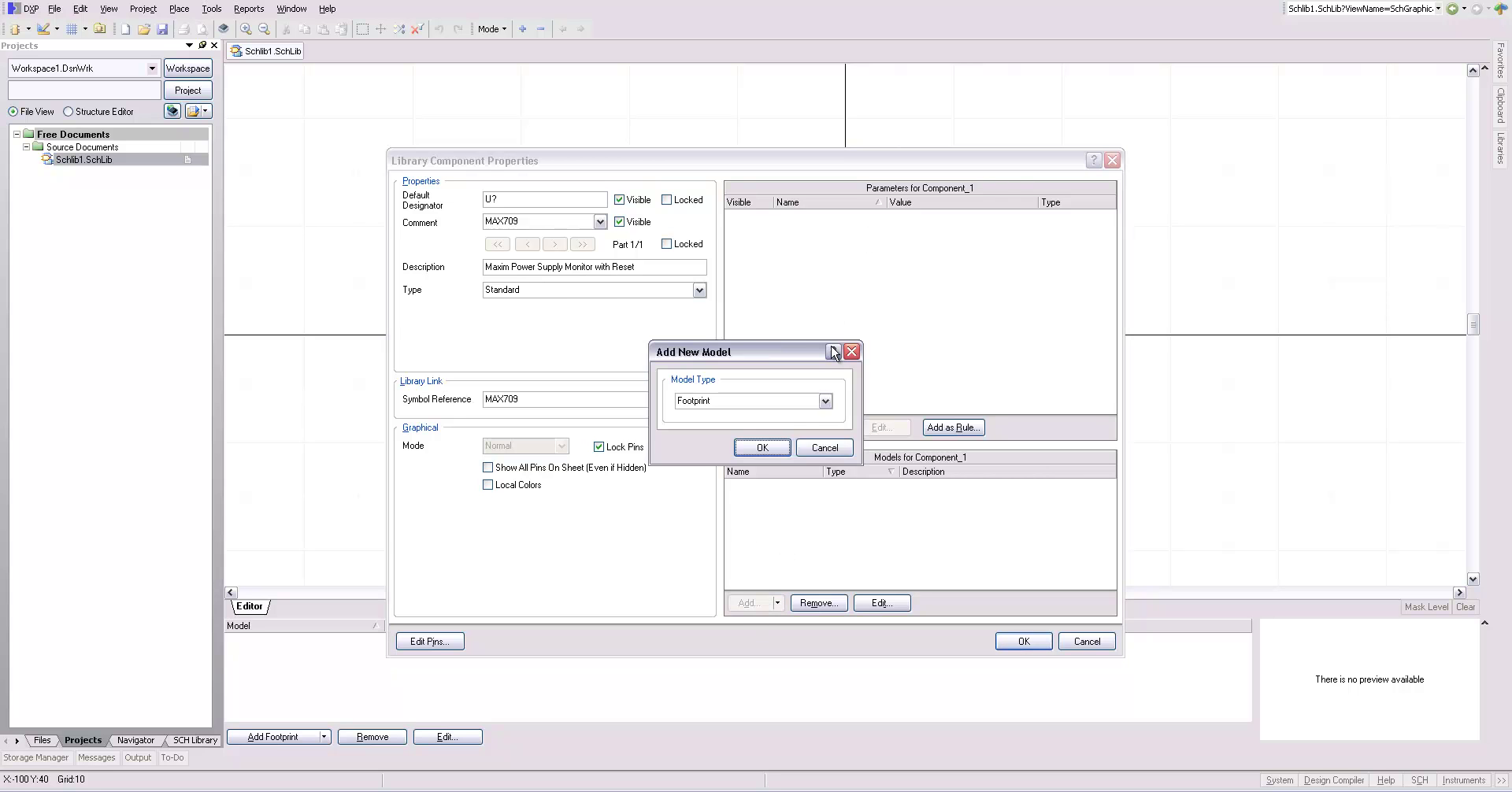
{"action": "left_click", "coordinate": [781, 446]}
{"action": "left_click", "coordinate": [841, 232]}
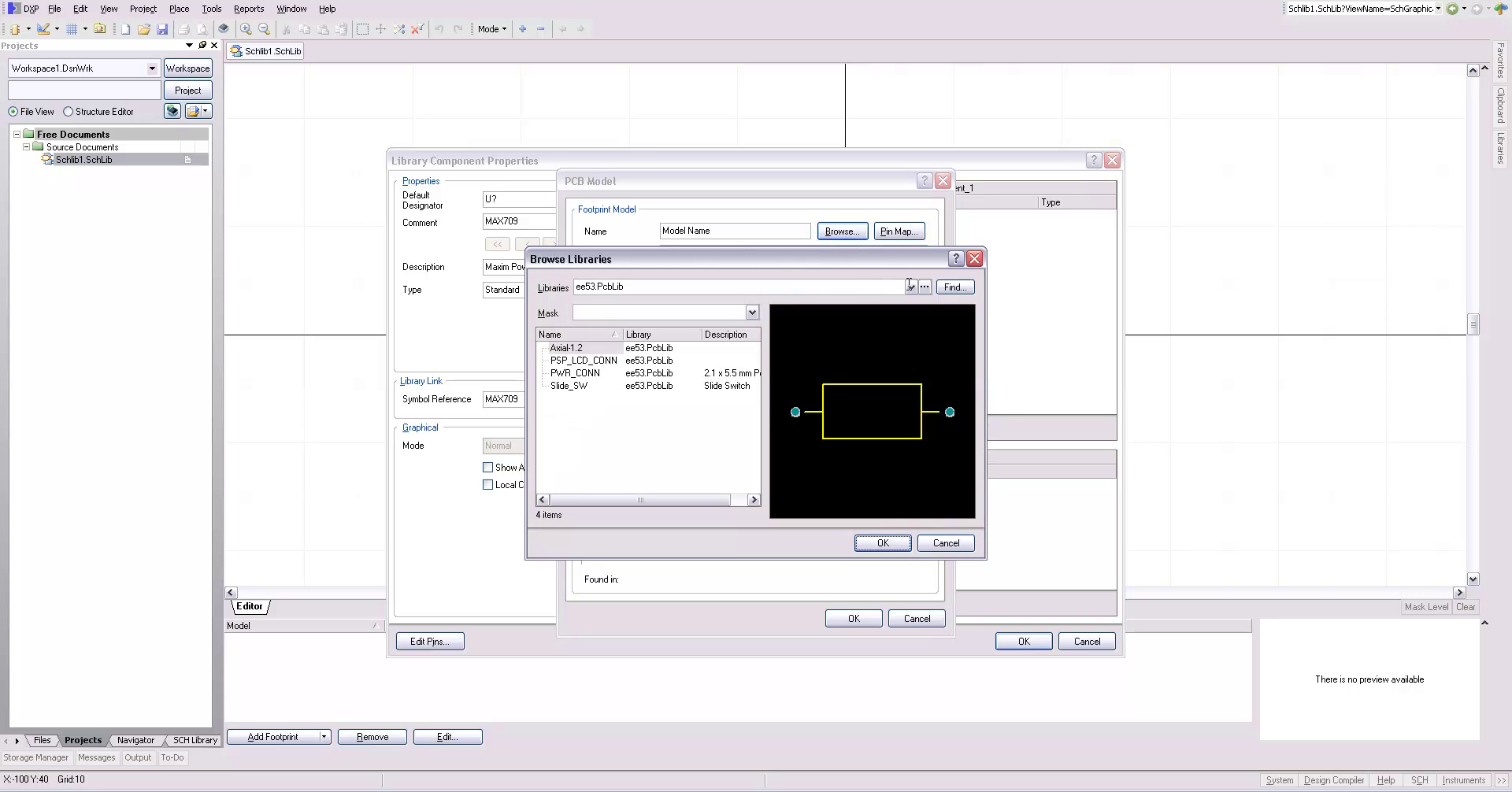
{"action": "left_click", "coordinate": [911, 287]}
{"action": "left_click", "coordinate": [685, 337]}
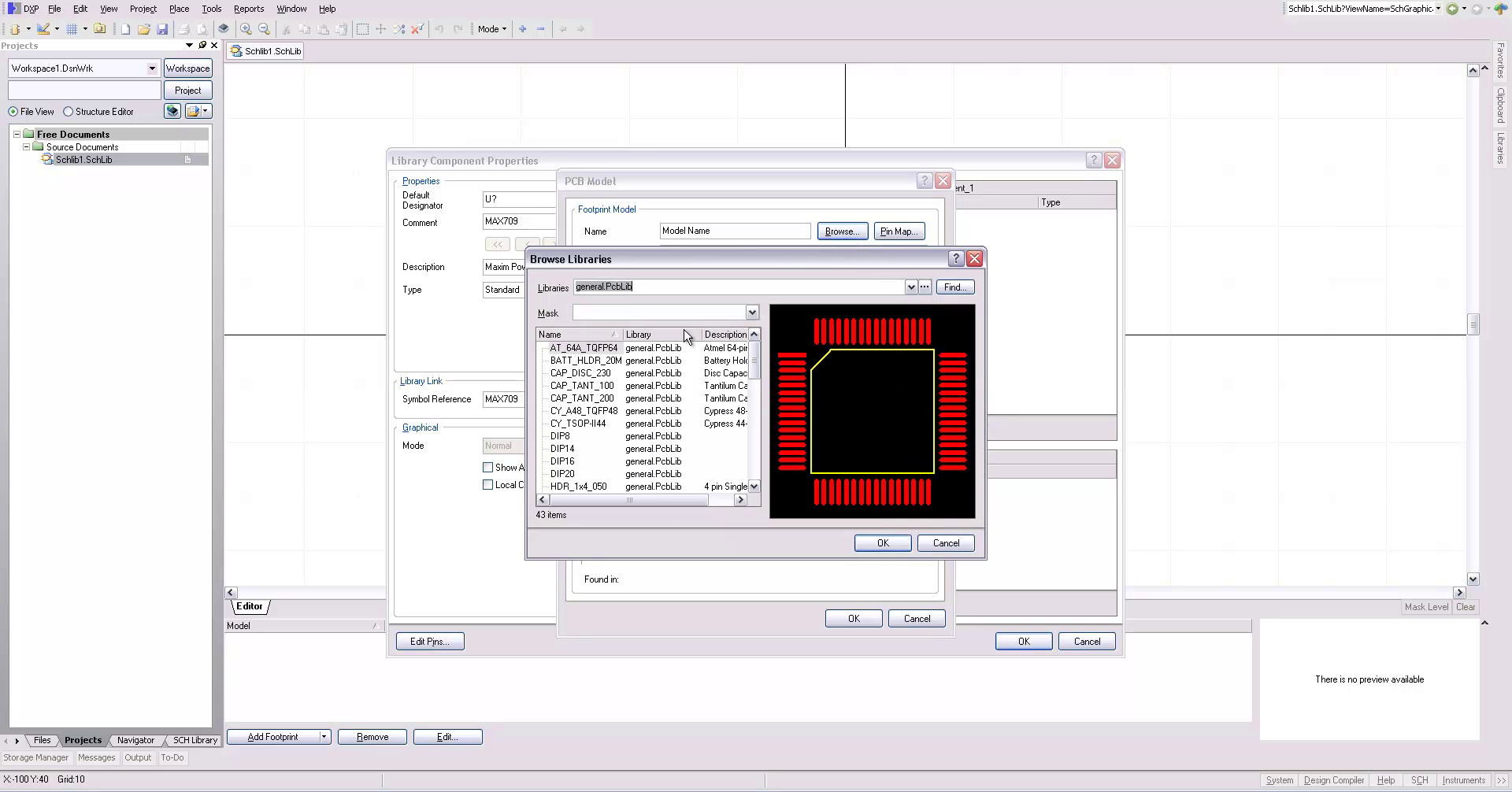
{"action": "left_click", "coordinate": [566, 437]}
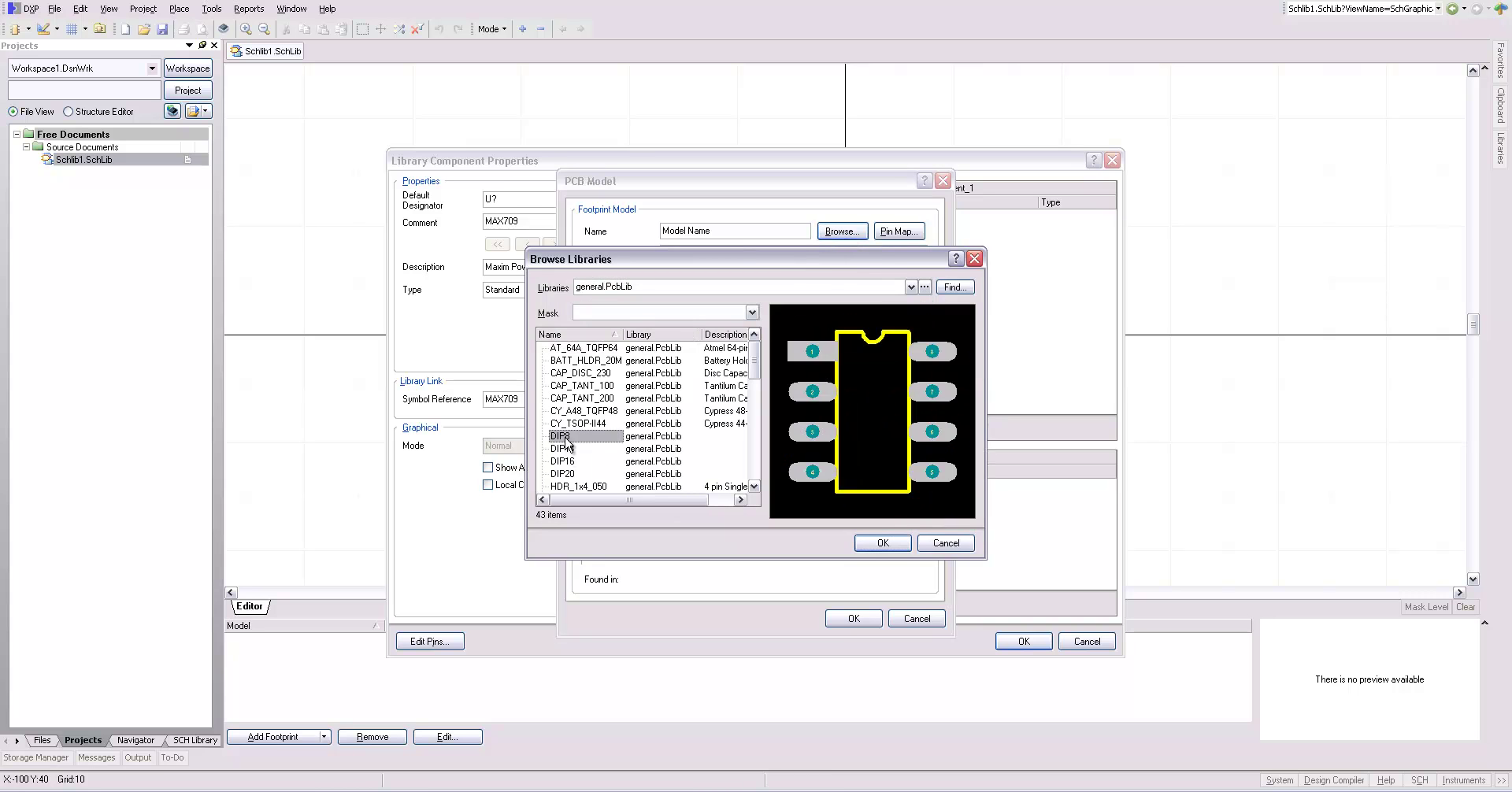
{"action": "left_click", "coordinate": [882, 542]}
{"action": "left_click", "coordinate": [850, 618]}
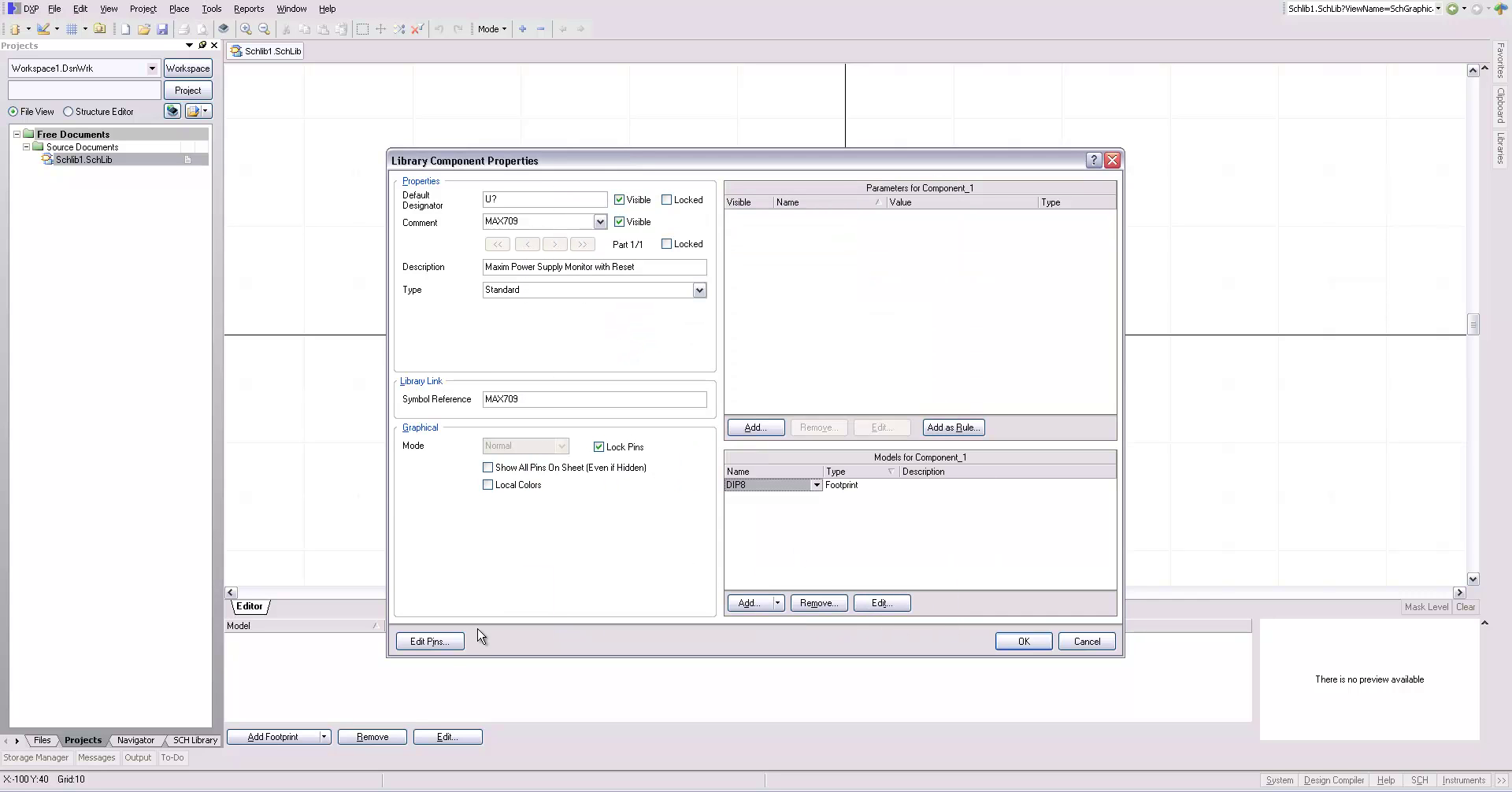
Step: In the Component Pin Editor, add passive pin NC with designator 1 and start another pin
{"action": "left_click", "coordinate": [441, 640]}
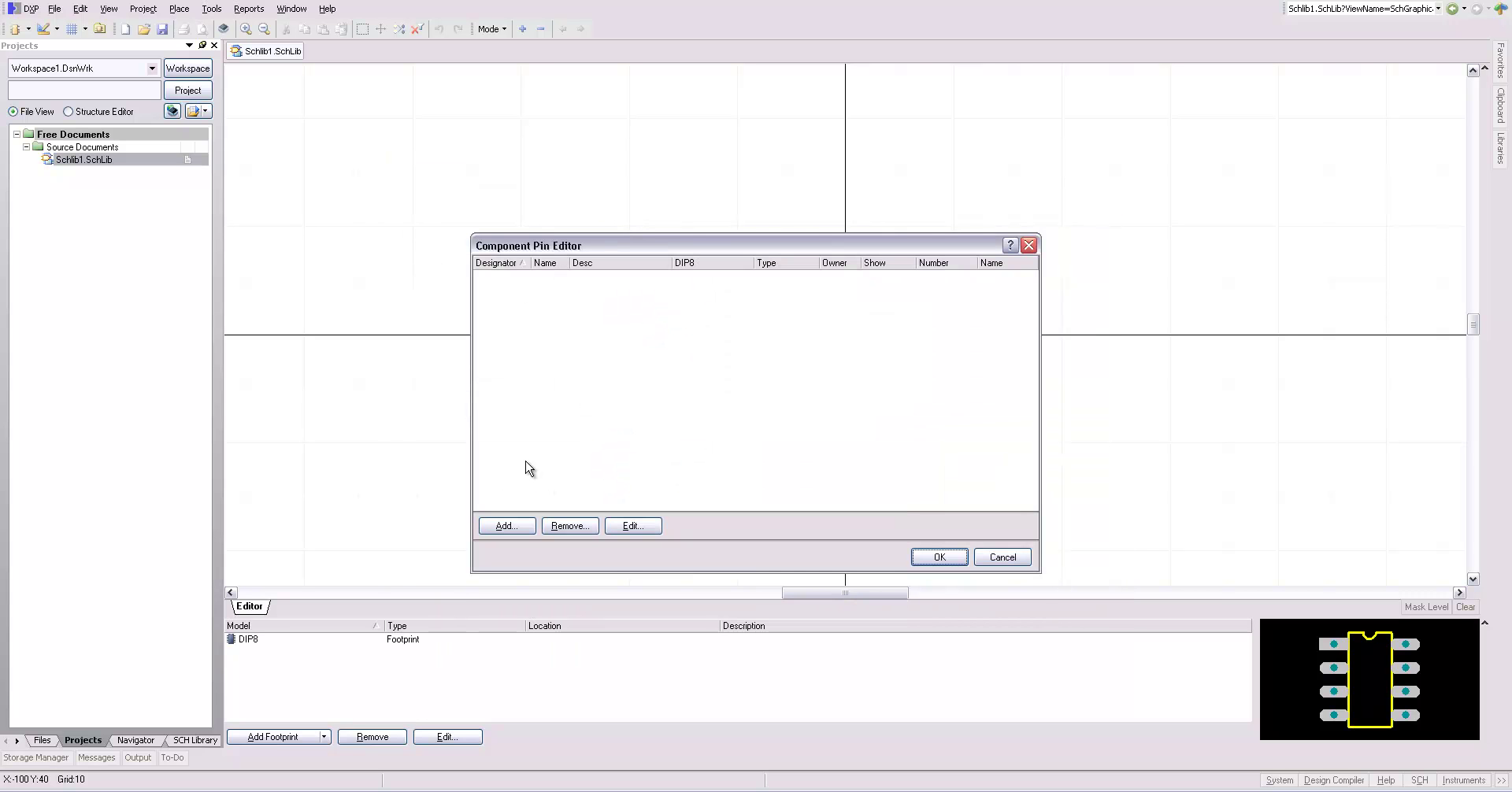
{"action": "left_click", "coordinate": [526, 530]}
{"action": "left_click", "coordinate": [508, 277]}
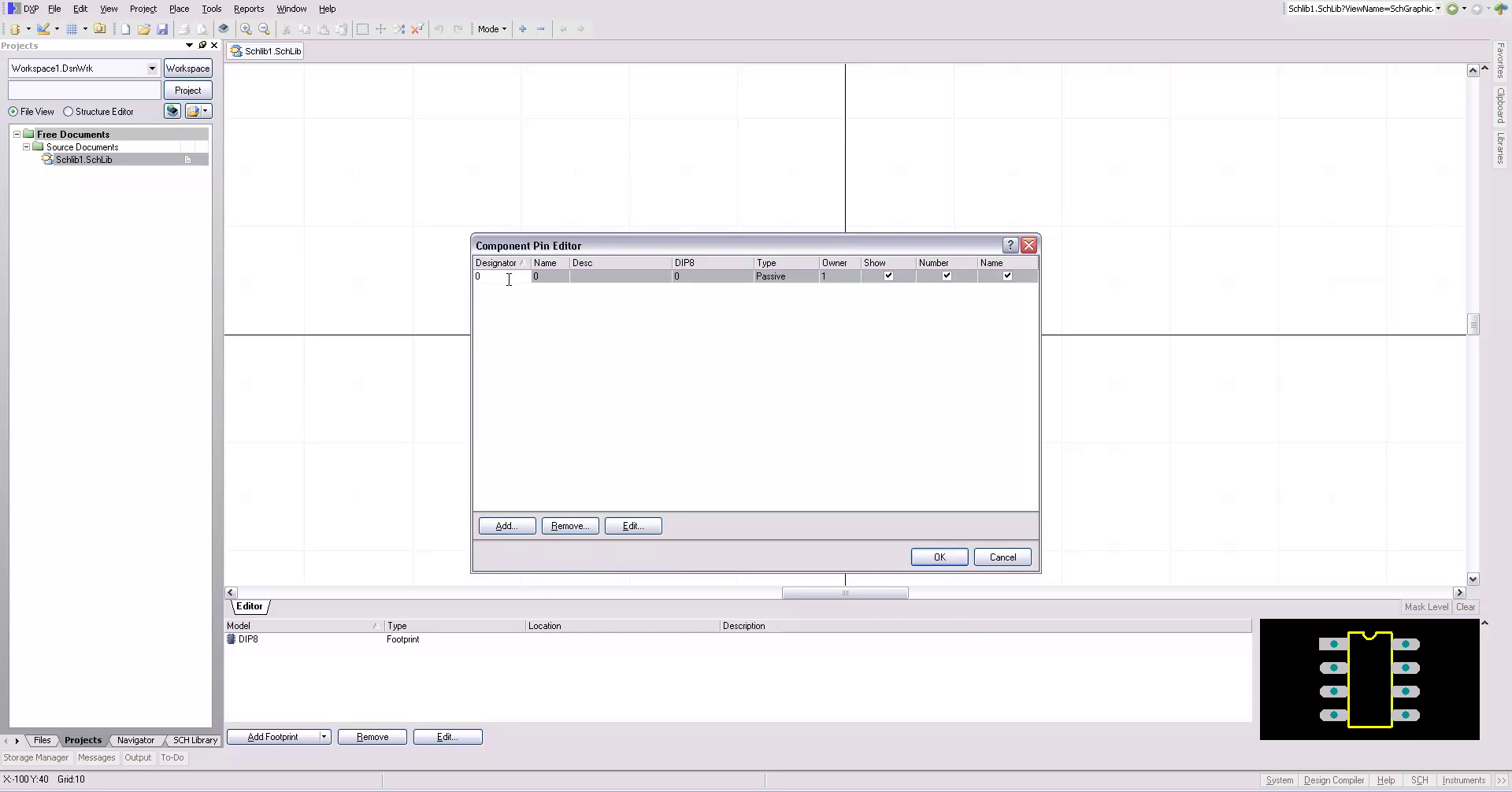
{"action": "double_click", "coordinate": [508, 277]}
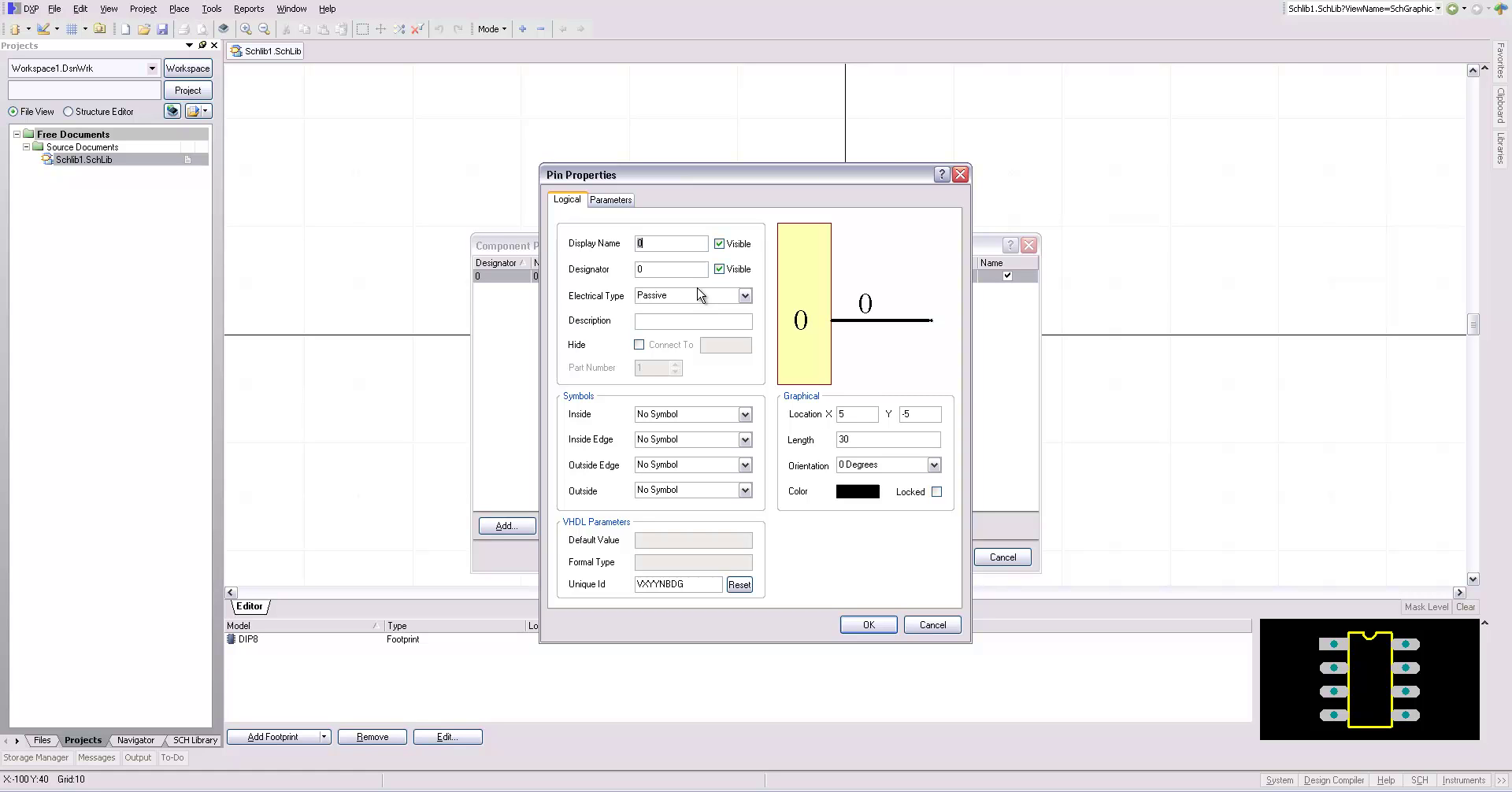
{"action": "type", "text": "NC"}
{"action": "key", "text": "Tab"}
{"action": "type", "text": "1"}
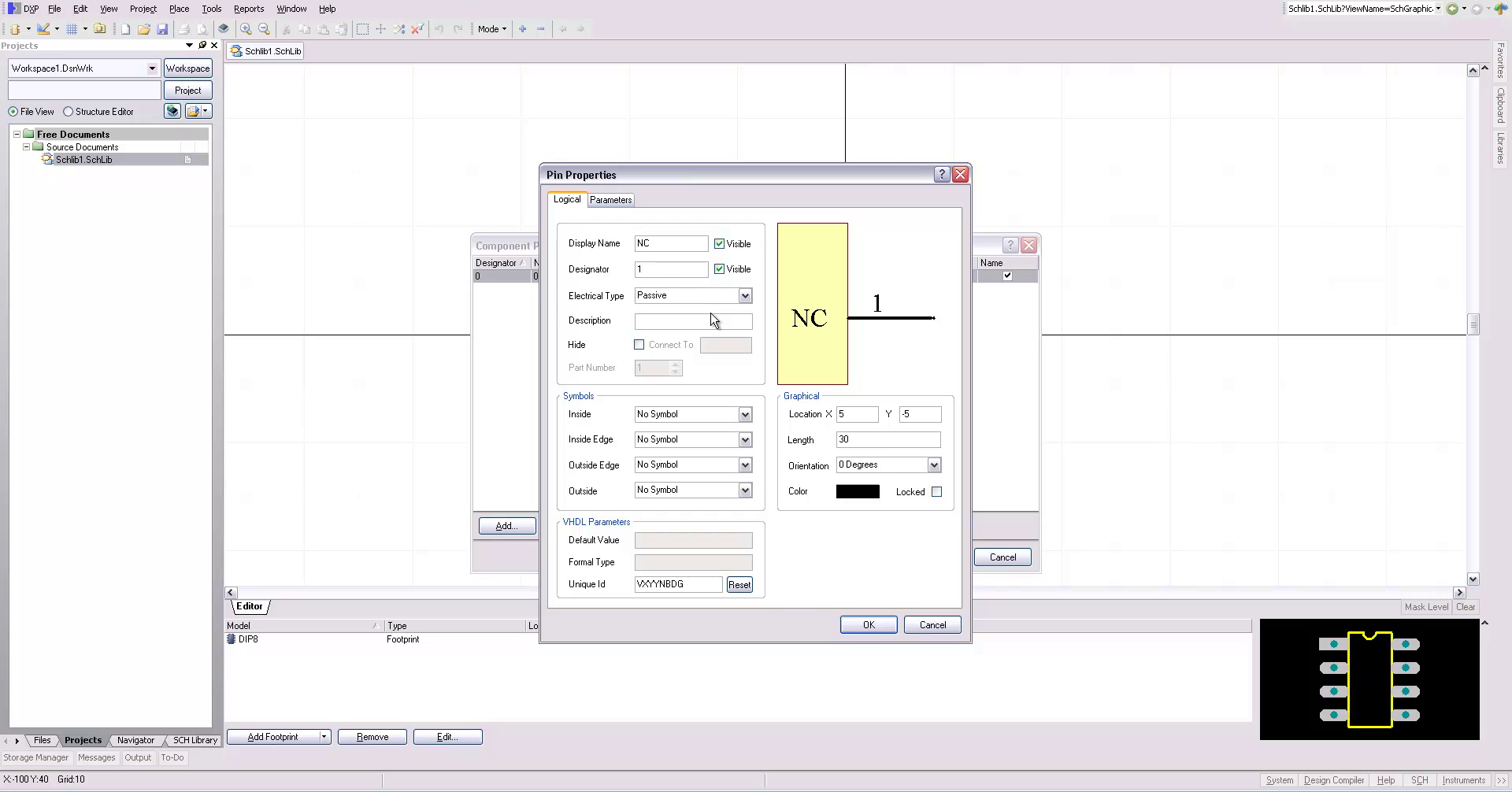
{"action": "left_click", "coordinate": [866, 625]}
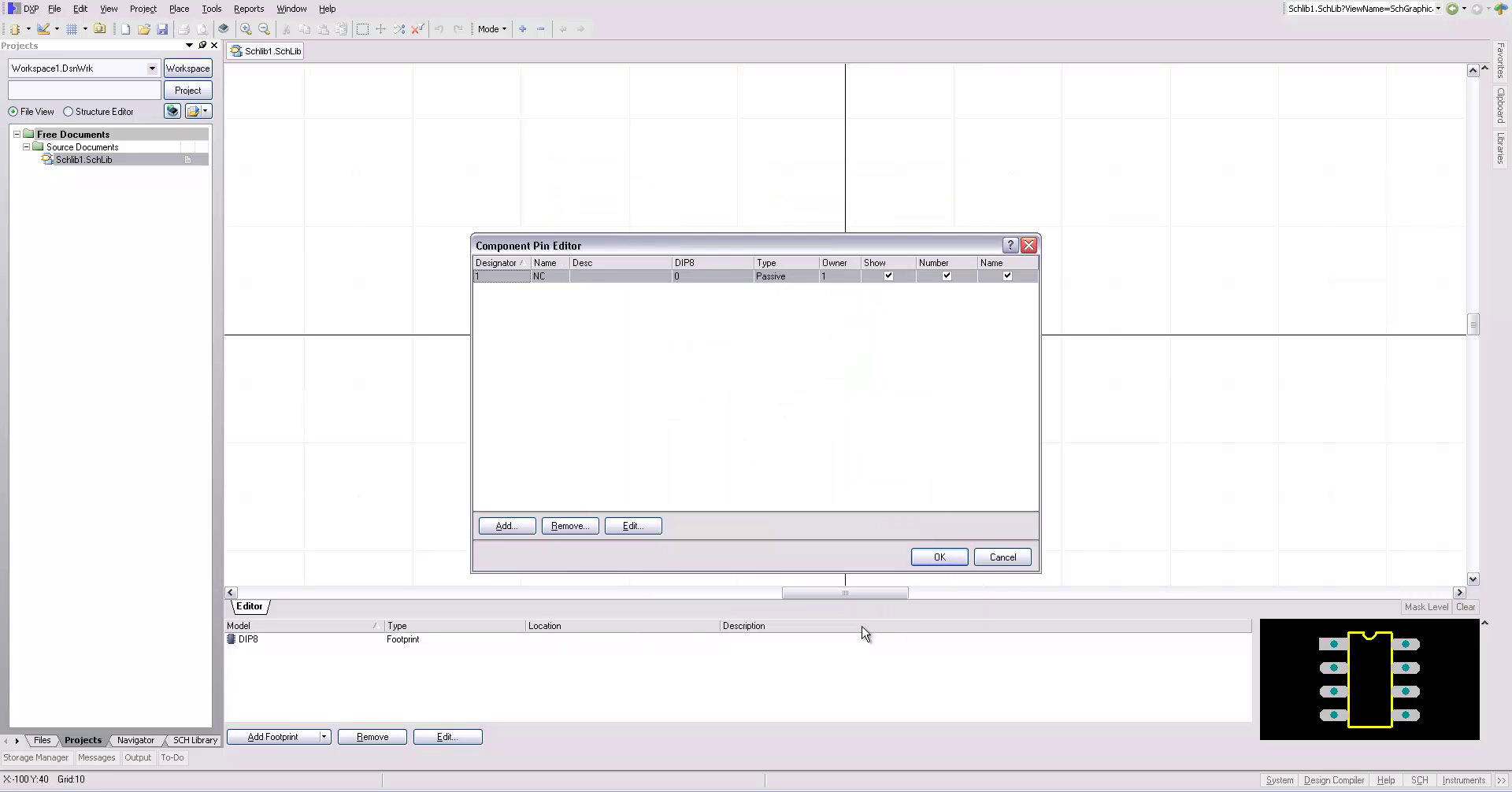
{"action": "left_click", "coordinate": [506, 526]}
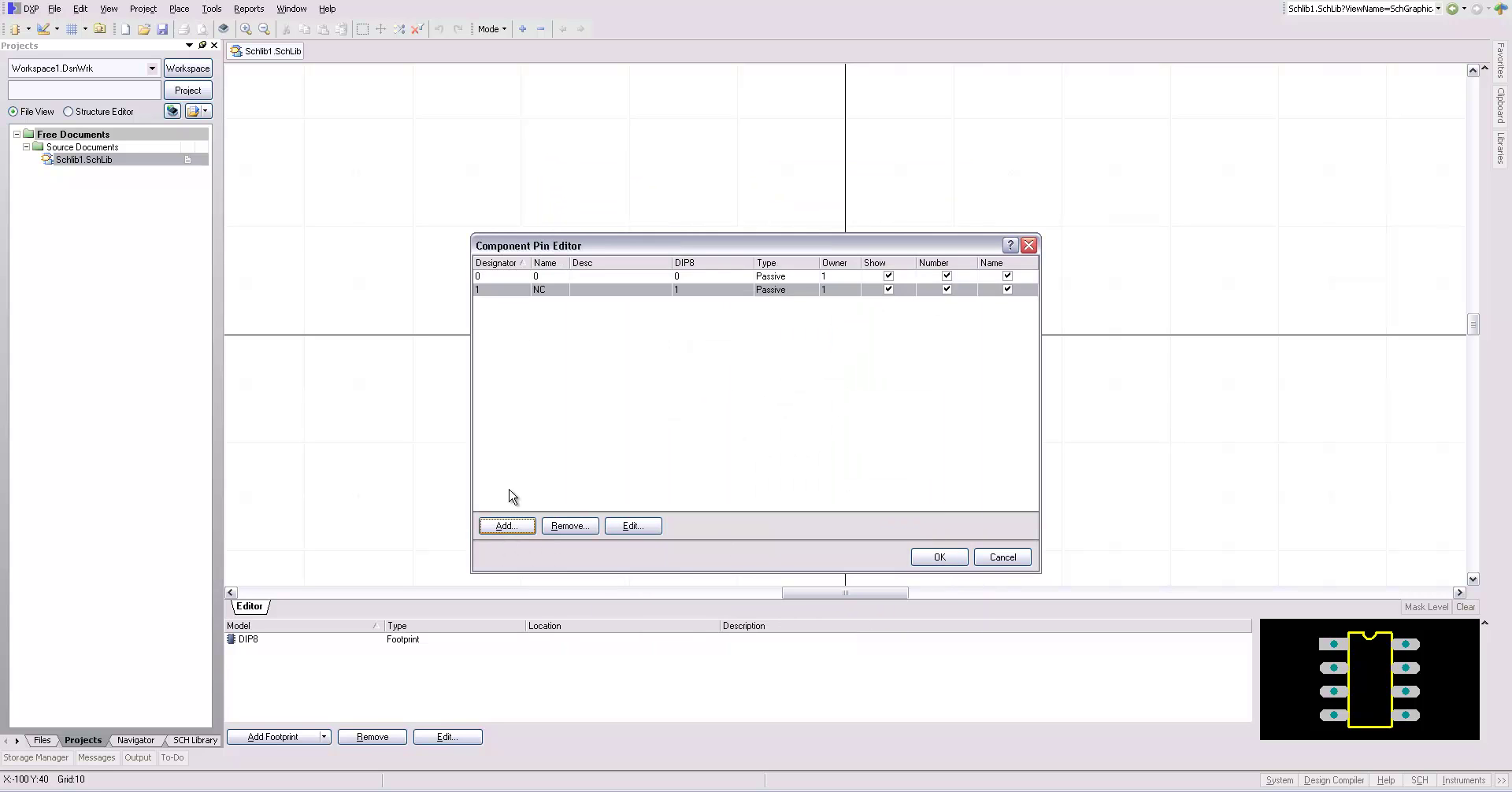
Step: Make the new pin VCC, designator 2, Power type, oriented at 90 degrees
{"action": "double_click", "coordinate": [524, 277]}
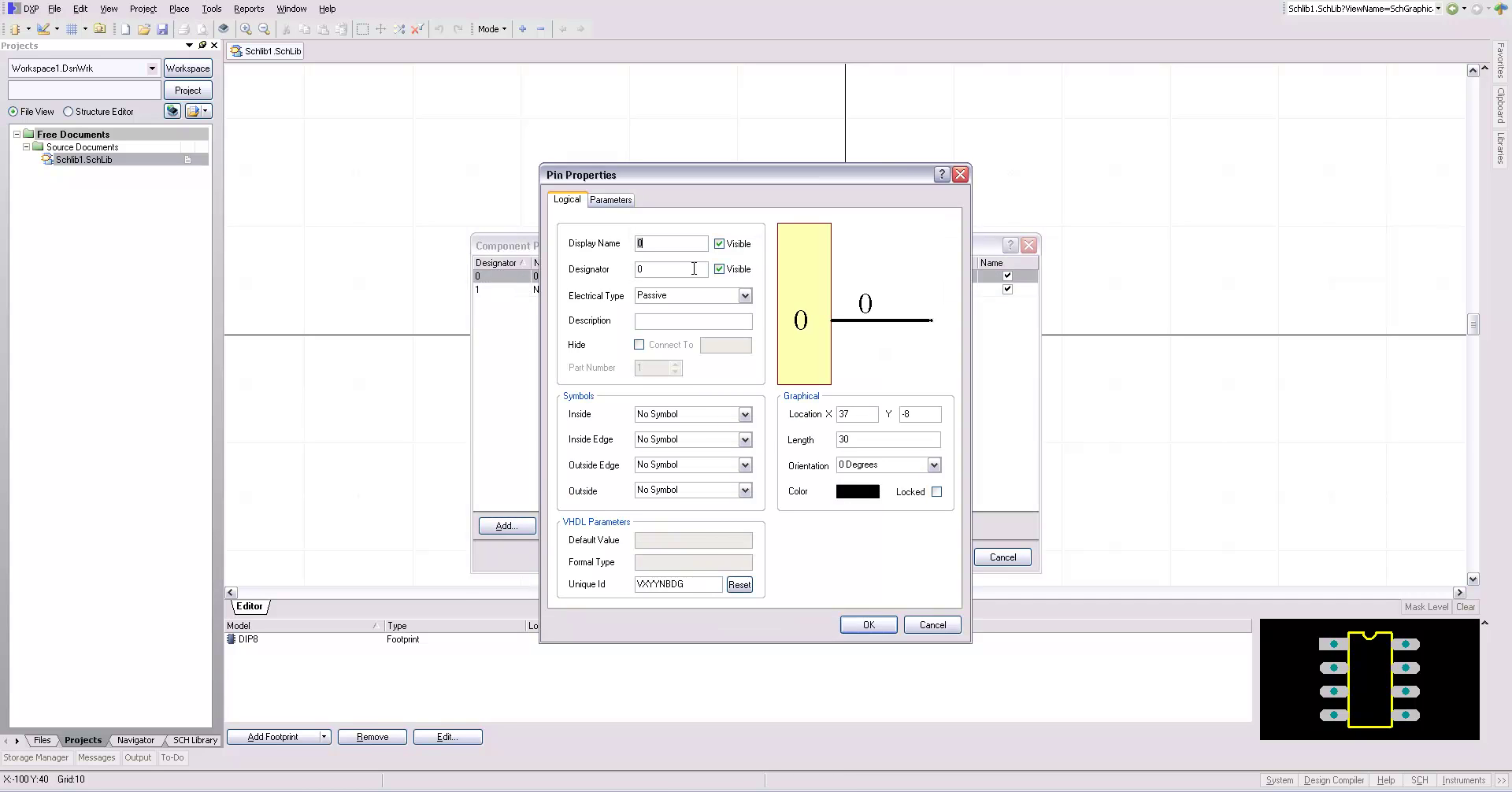
{"action": "type", "text": "VCC"}
{"action": "key", "text": "Tab"}
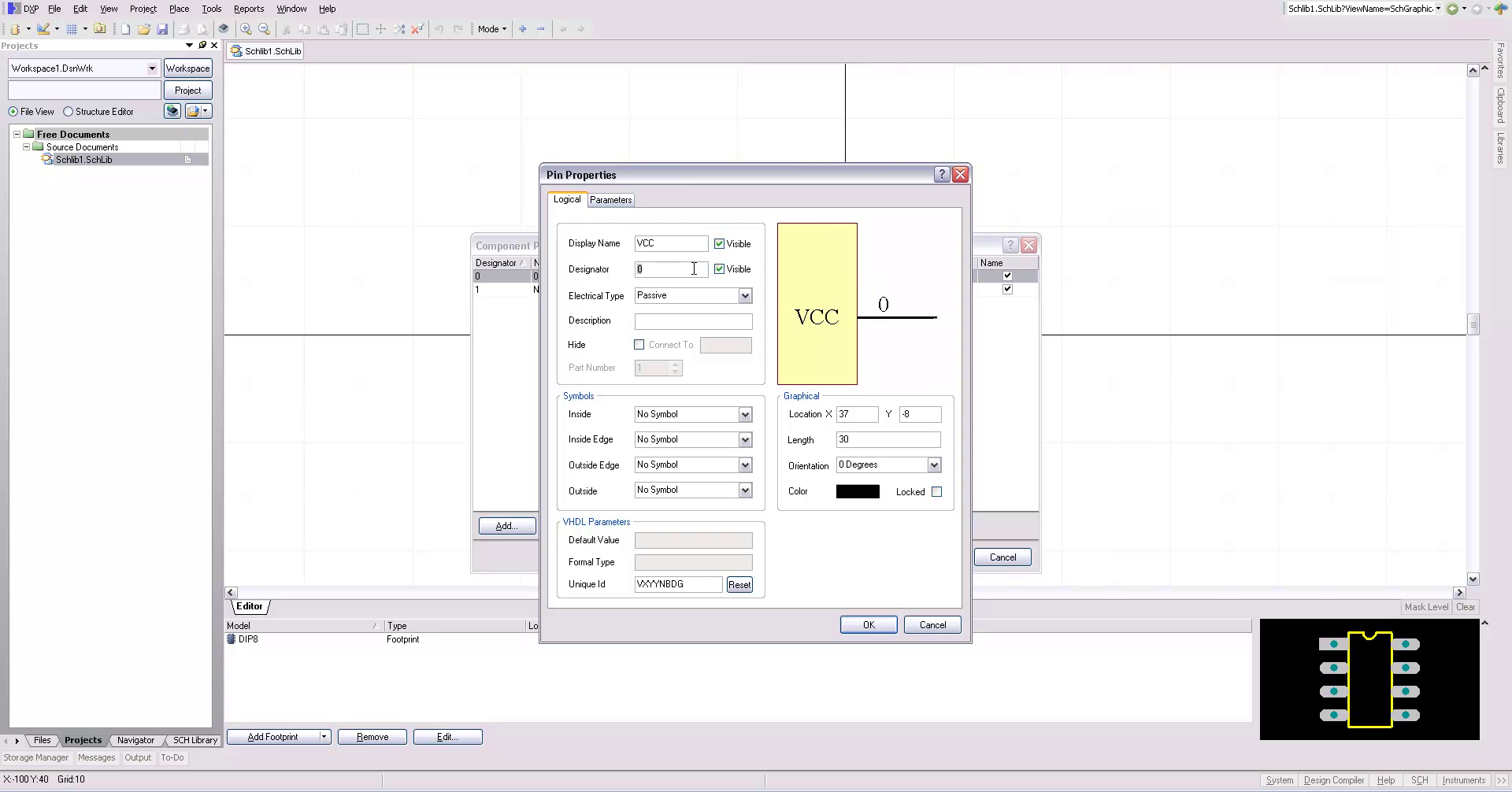
{"action": "type", "text": "2"}
{"action": "key", "text": "Tab"}
{"action": "left_click", "coordinate": [719, 299]}
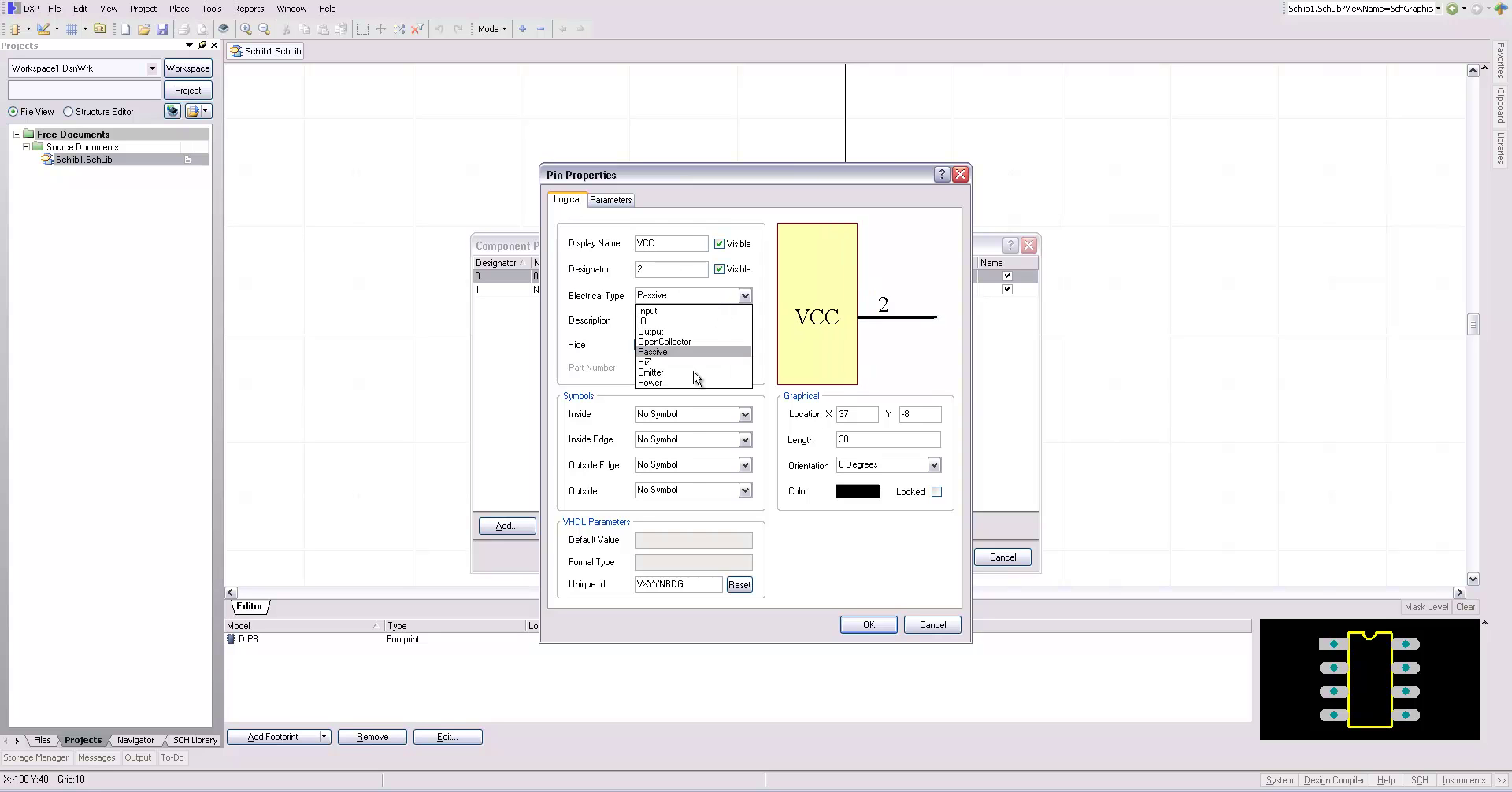
{"action": "left_click", "coordinate": [687, 382]}
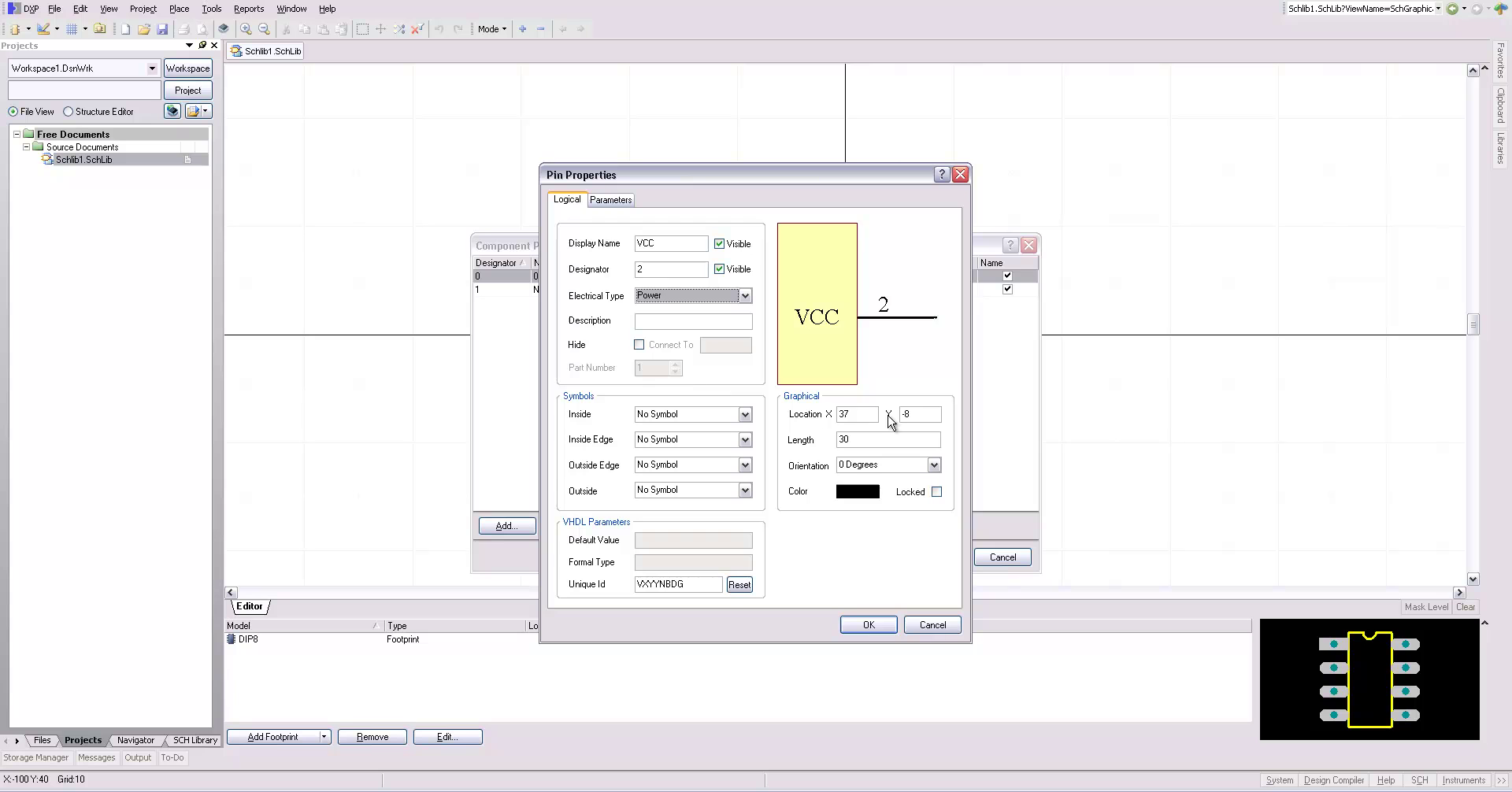
{"action": "left_click", "coordinate": [910, 465]}
{"action": "left_click", "coordinate": [889, 490]}
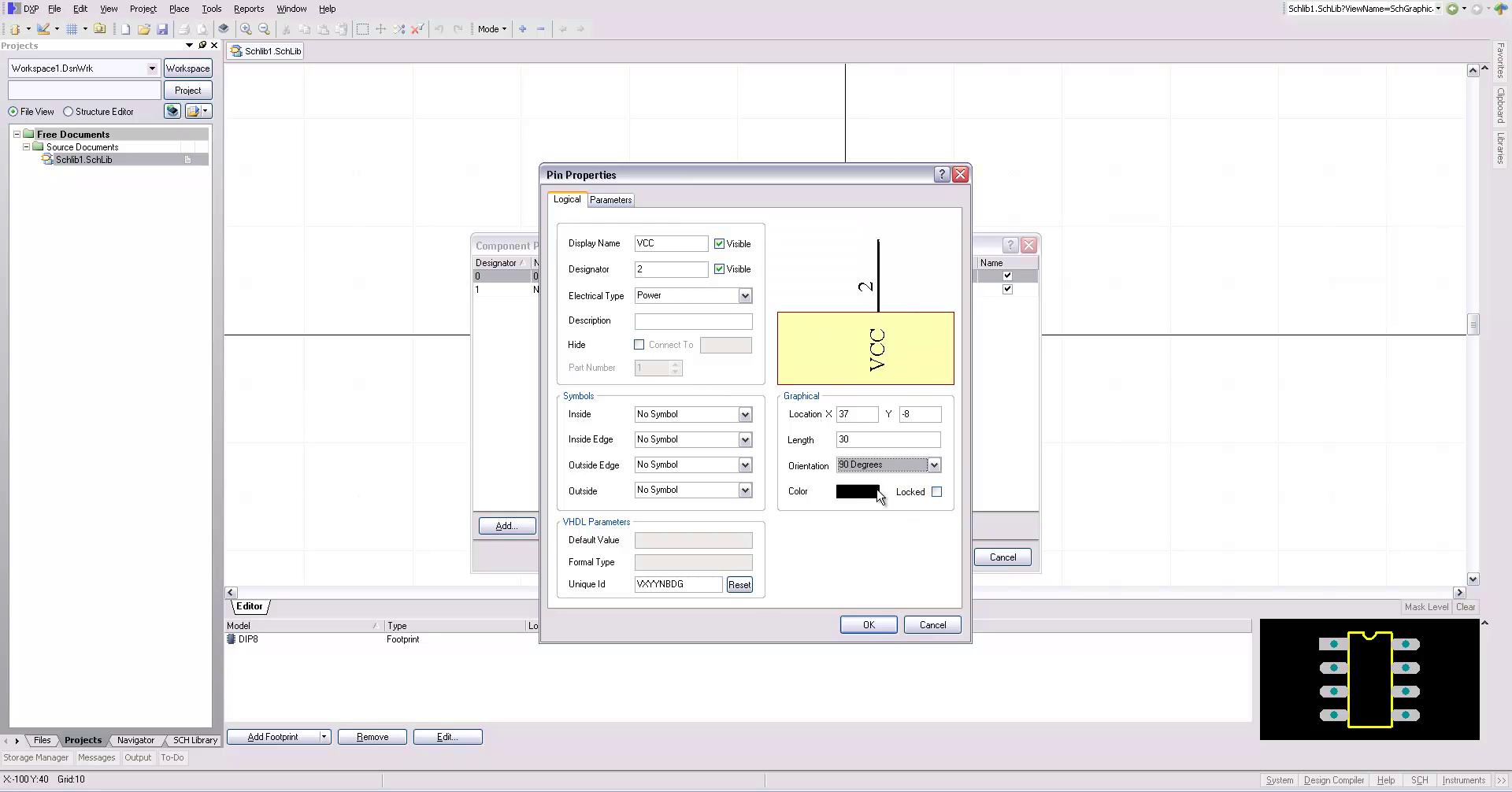
{"action": "left_click", "coordinate": [868, 625]}
Step: Add a GND pin, designator 3, Power type, oriented at 270 degrees
{"action": "left_click", "coordinate": [504, 526]}
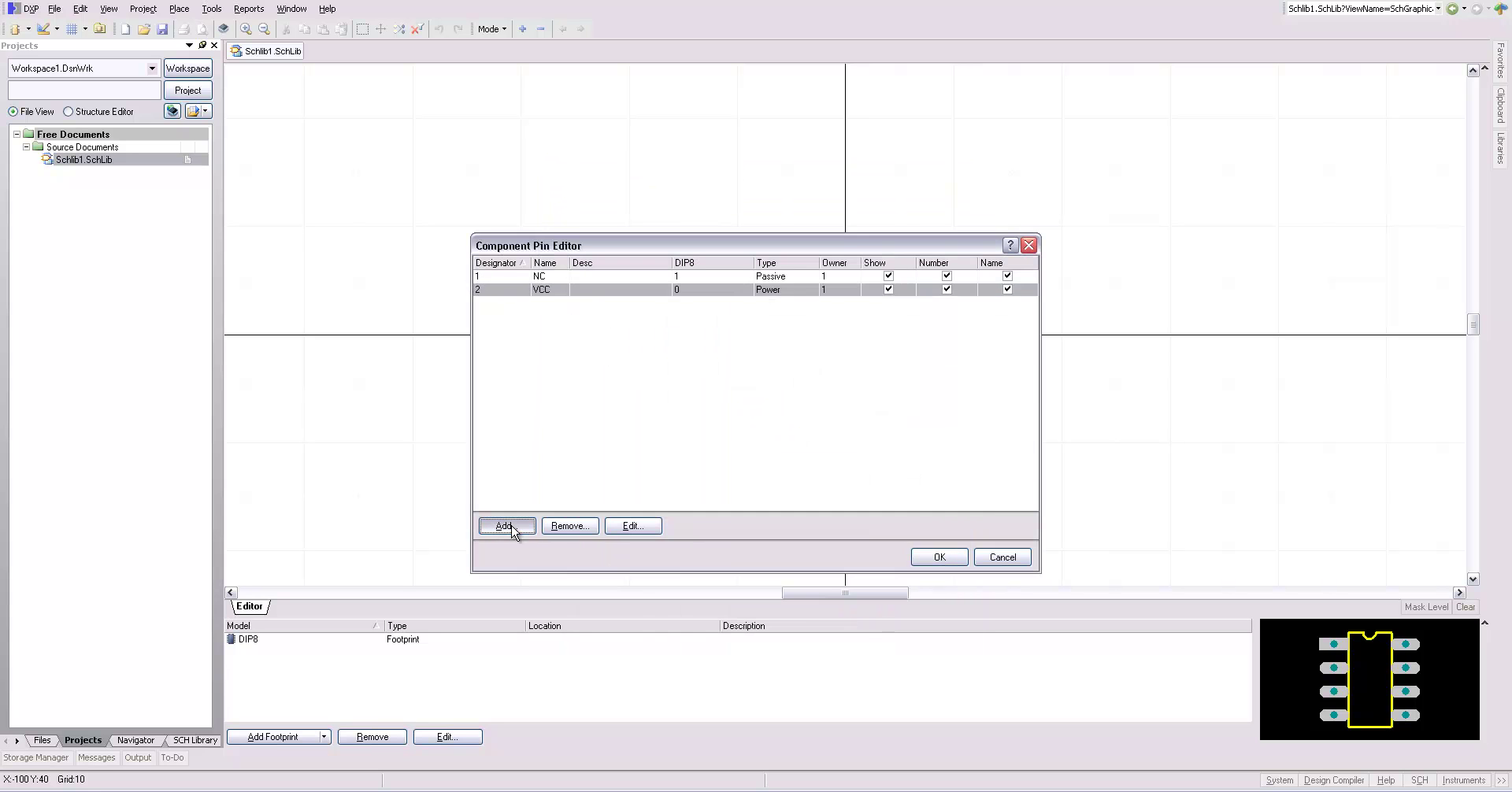
{"action": "left_click", "coordinate": [504, 277]}
{"action": "double_click", "coordinate": [505, 277]}
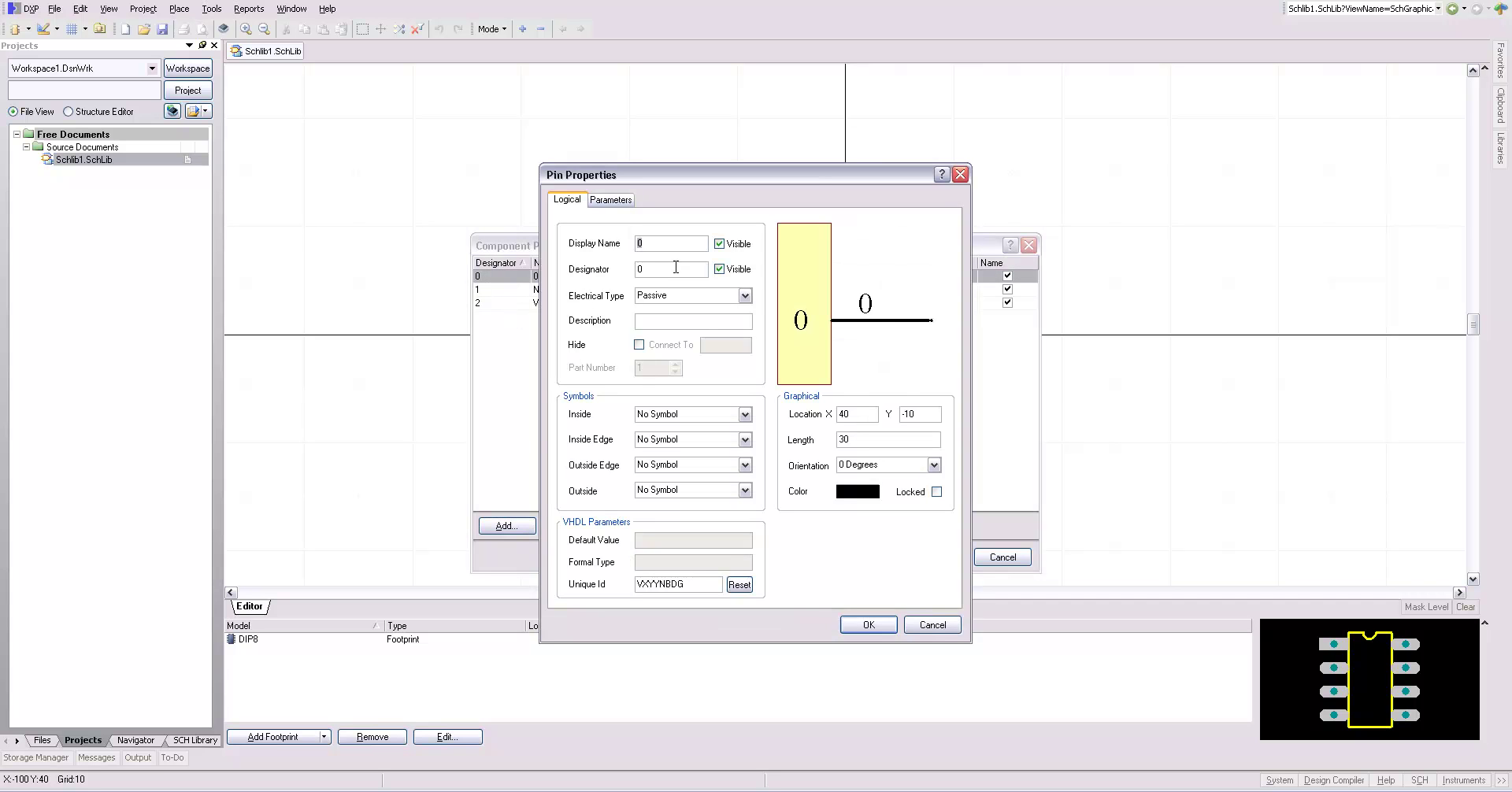
{"action": "type", "text": "NC"}
{"action": "key", "text": "BackSpace"}
{"action": "key", "text": "BackSpace"}
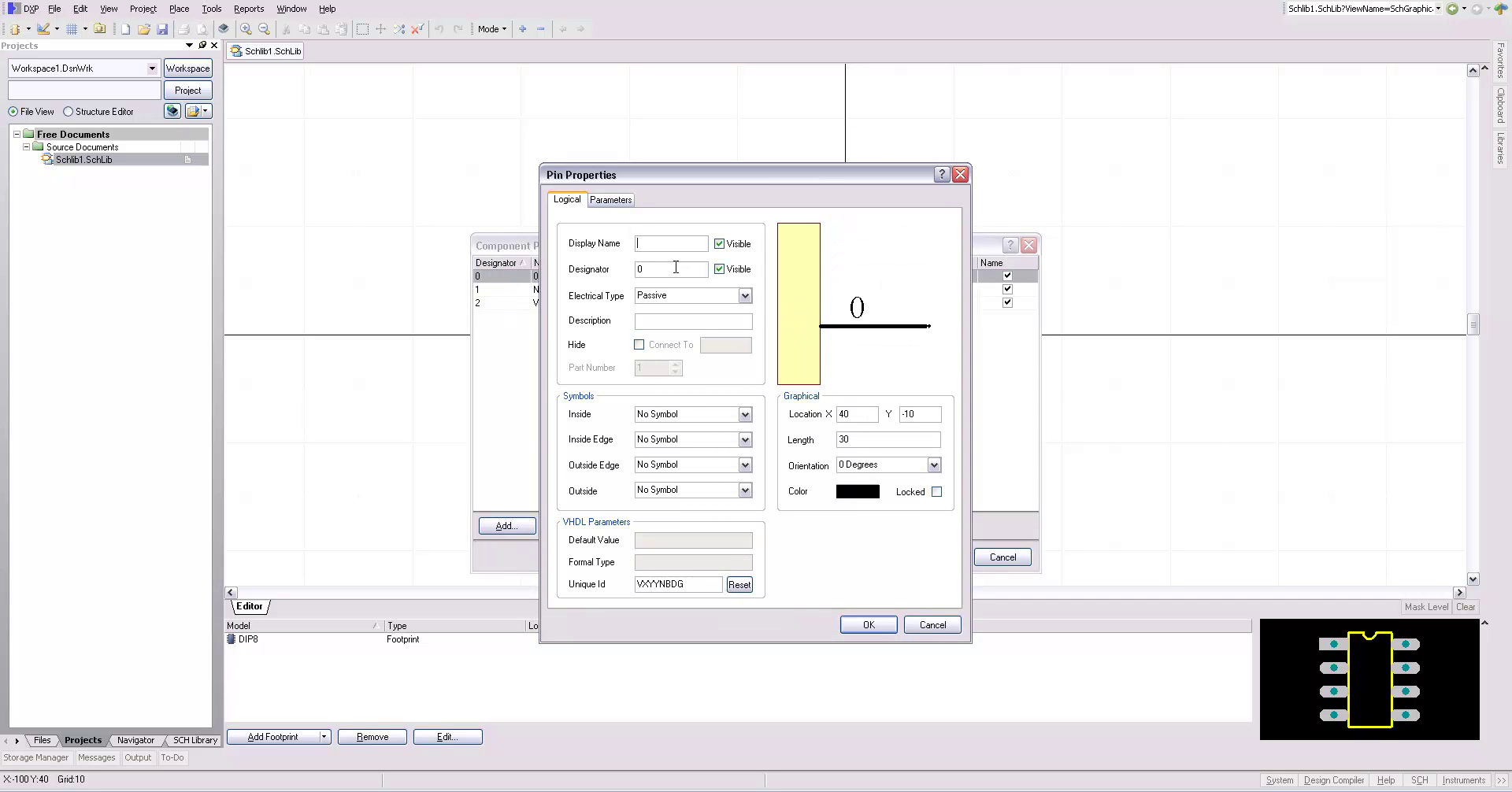
{"action": "type", "text": "GND"}
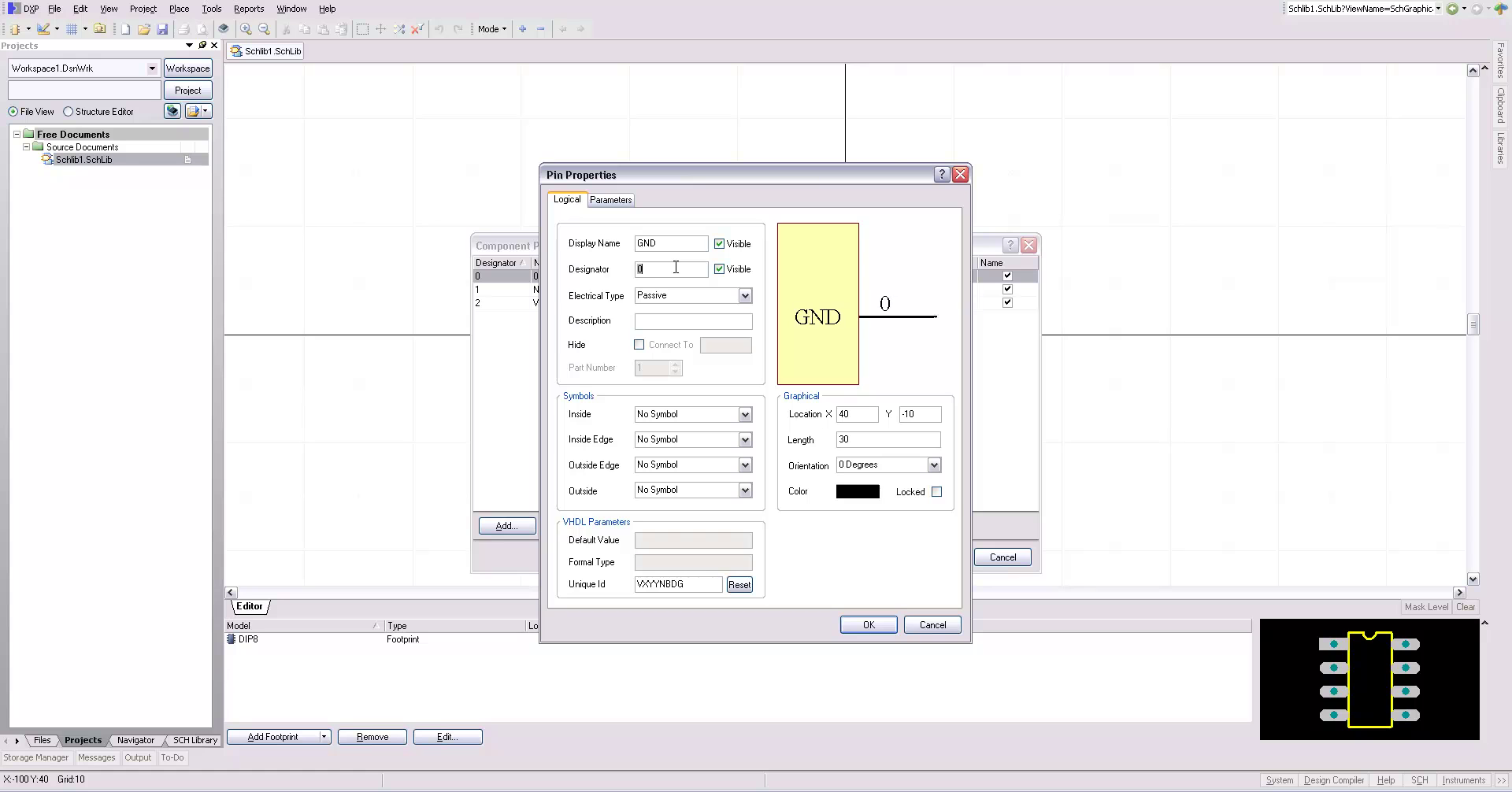
{"action": "left_click", "coordinate": [675, 267]}
{"action": "type", "text": "3"}
{"action": "key", "text": "Tab"}
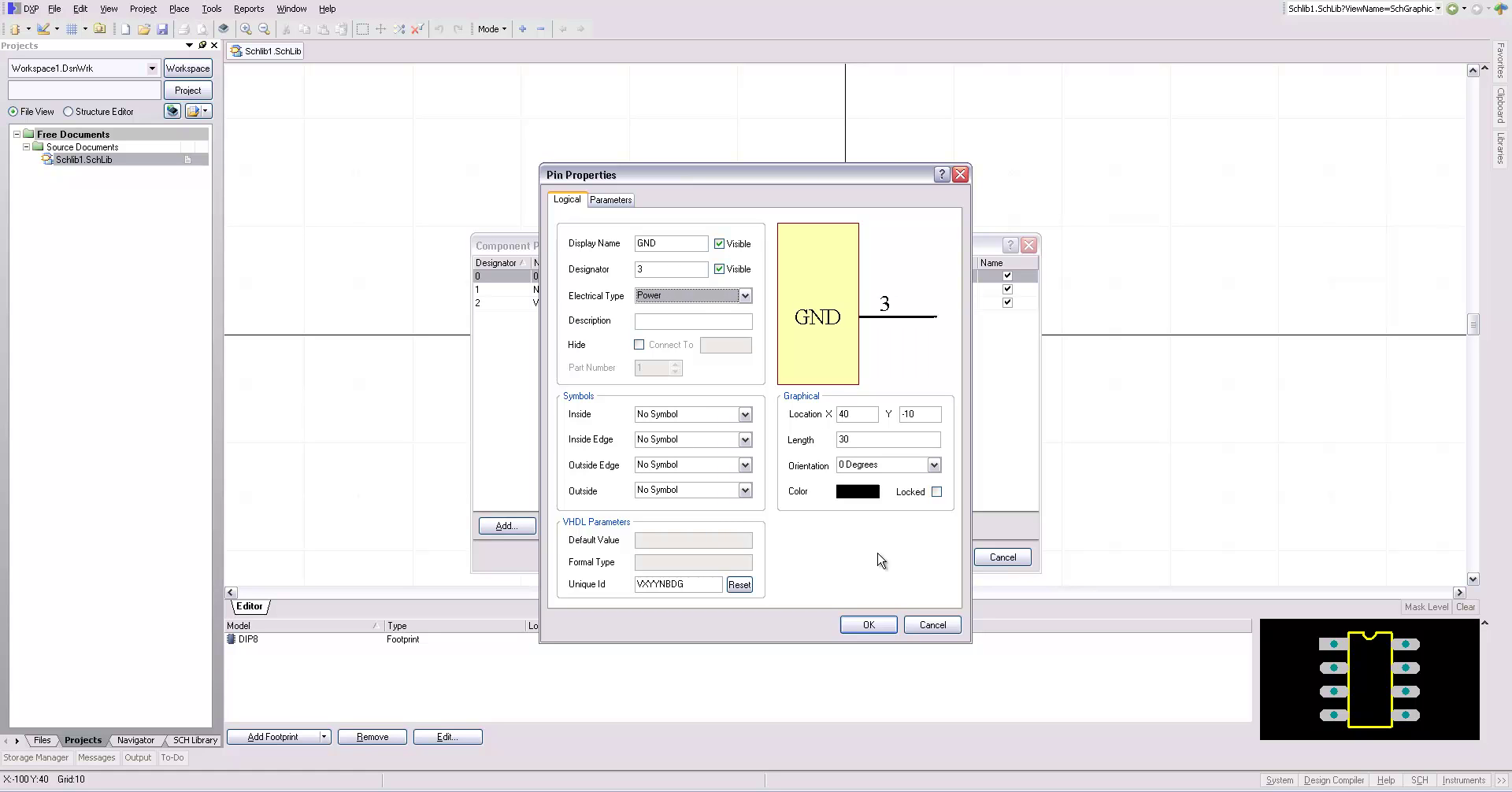
{"action": "left_click", "coordinate": [904, 469]}
{"action": "left_click", "coordinate": [882, 512]}
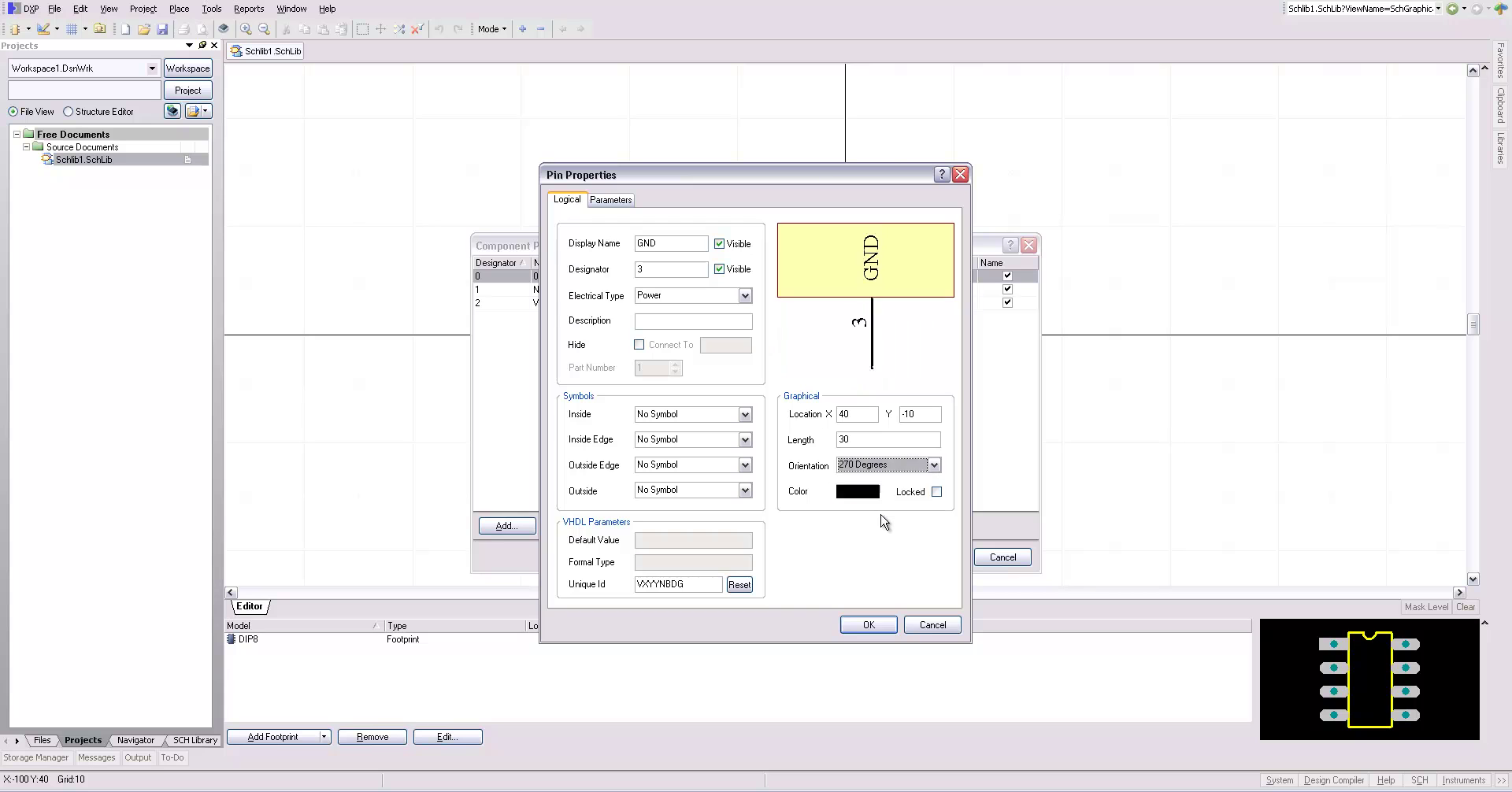
{"action": "left_click", "coordinate": [869, 625]}
{"action": "left_click", "coordinate": [506, 526]}
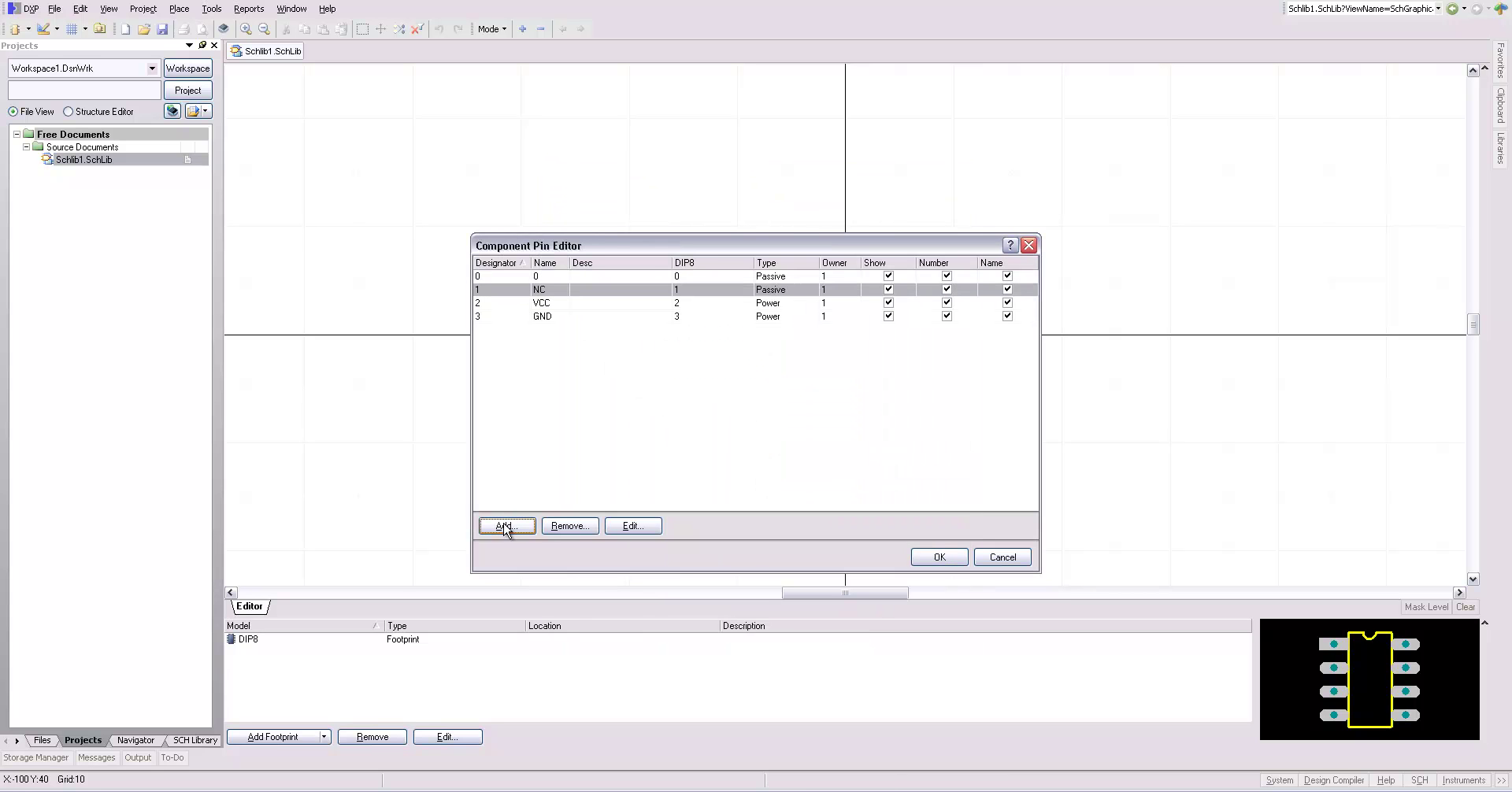
Step: Name three new pins NC and number them 4, 5 and 6
{"action": "double_click", "coordinate": [491, 277]}
{"action": "type", "text": "NC"}
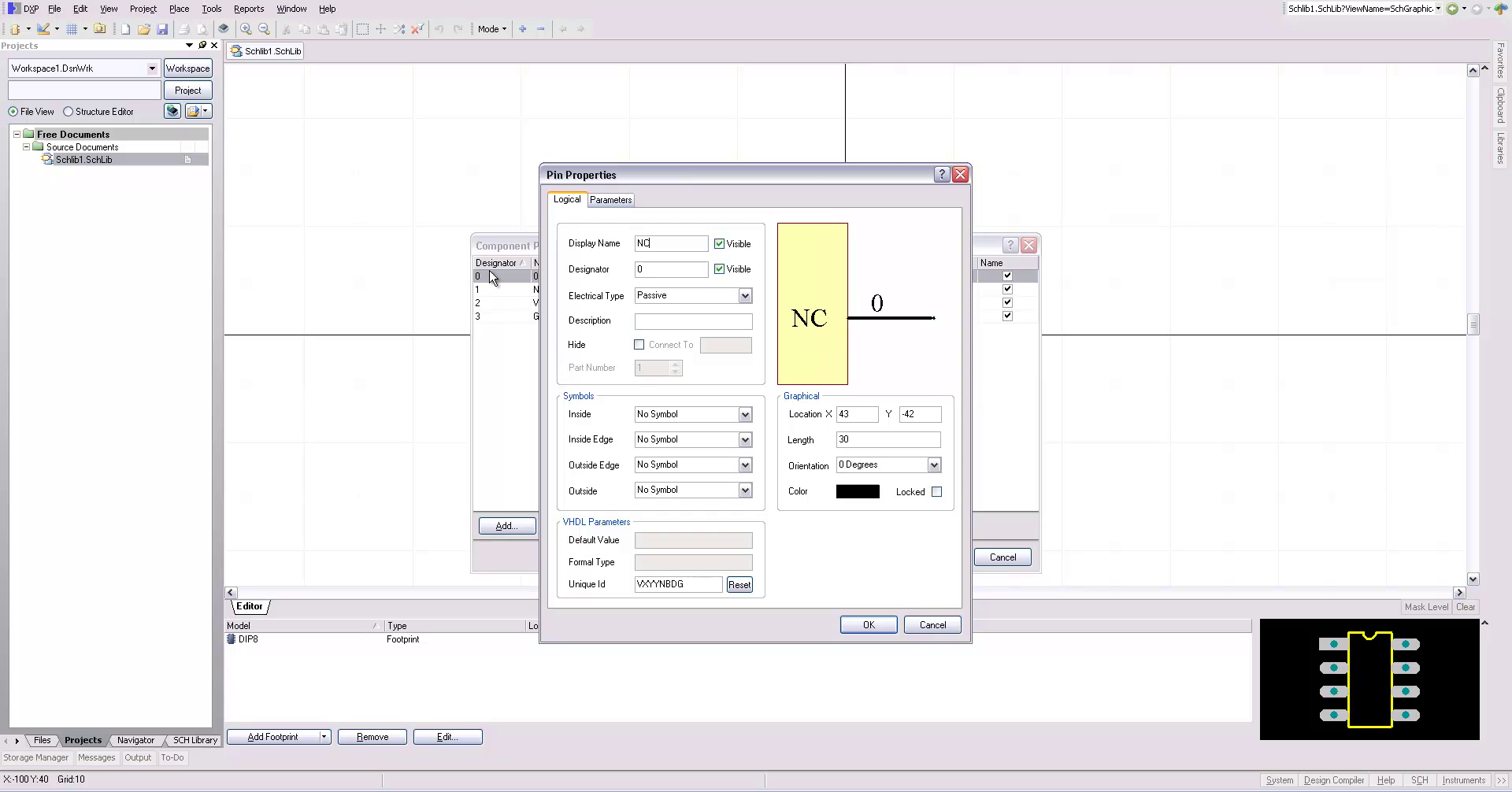
{"action": "type", "text": "4"}
{"action": "key", "text": "Return"}
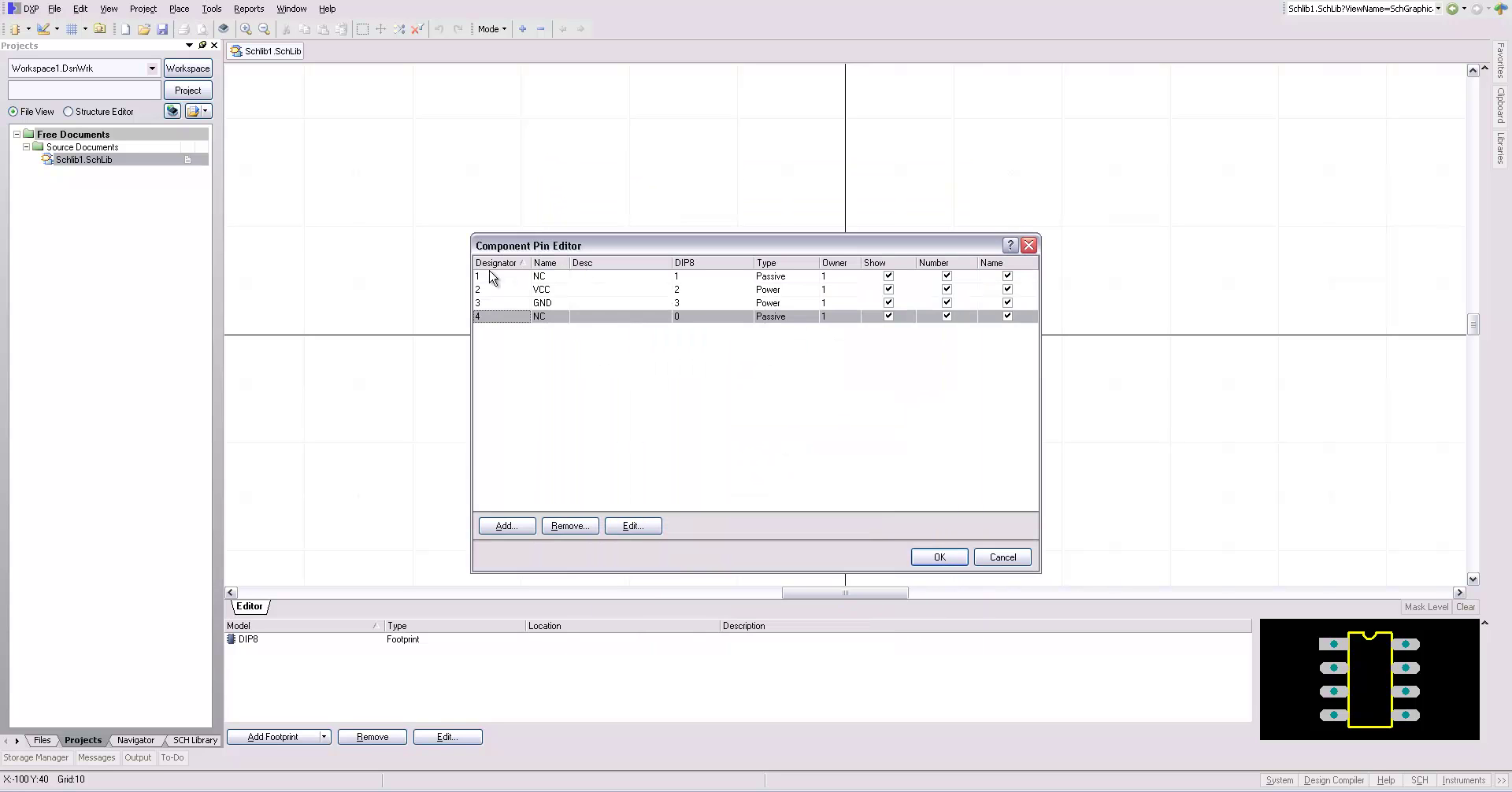
{"action": "left_click", "coordinate": [504, 523]}
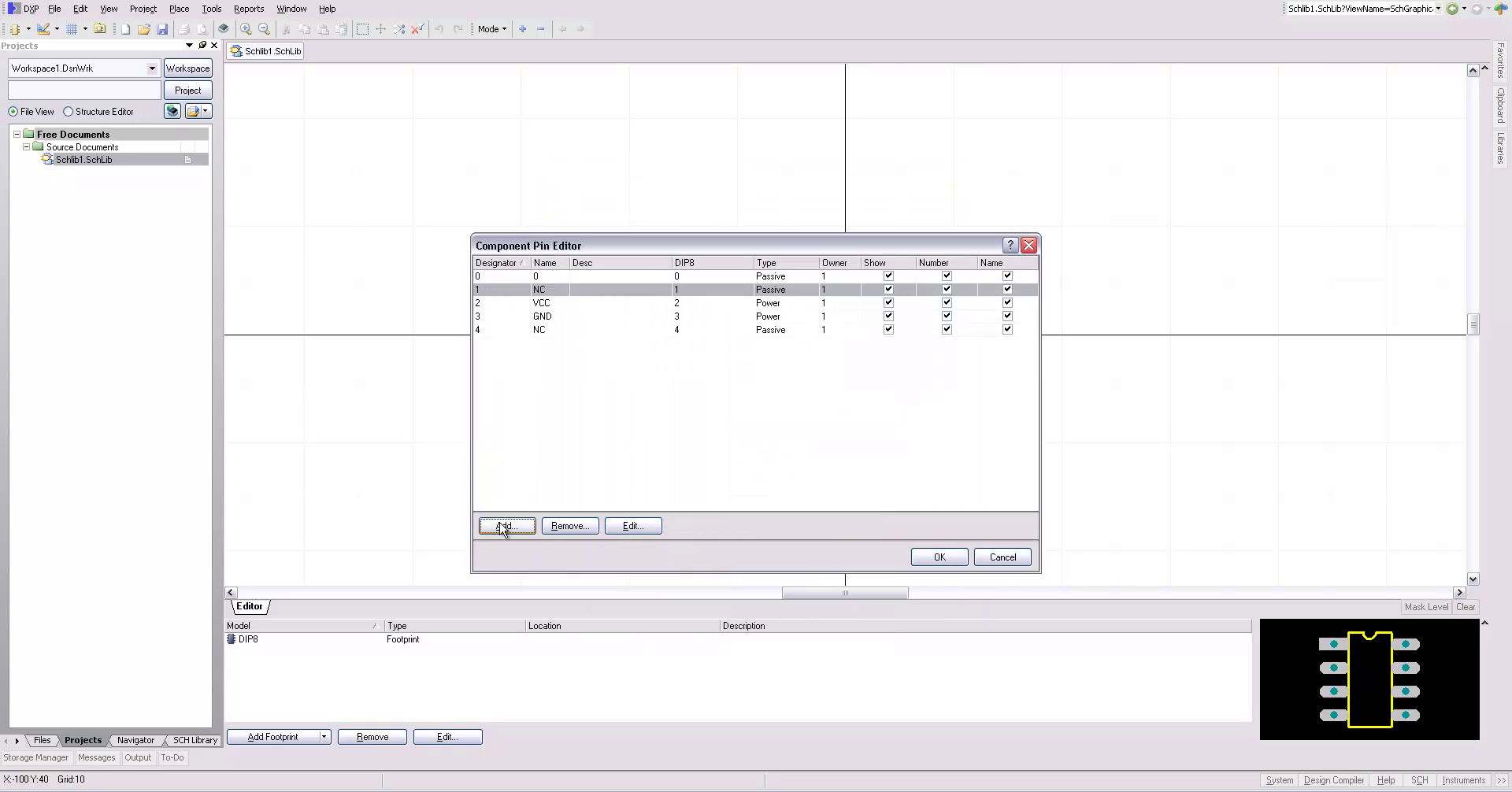
{"action": "double_click", "coordinate": [498, 277]}
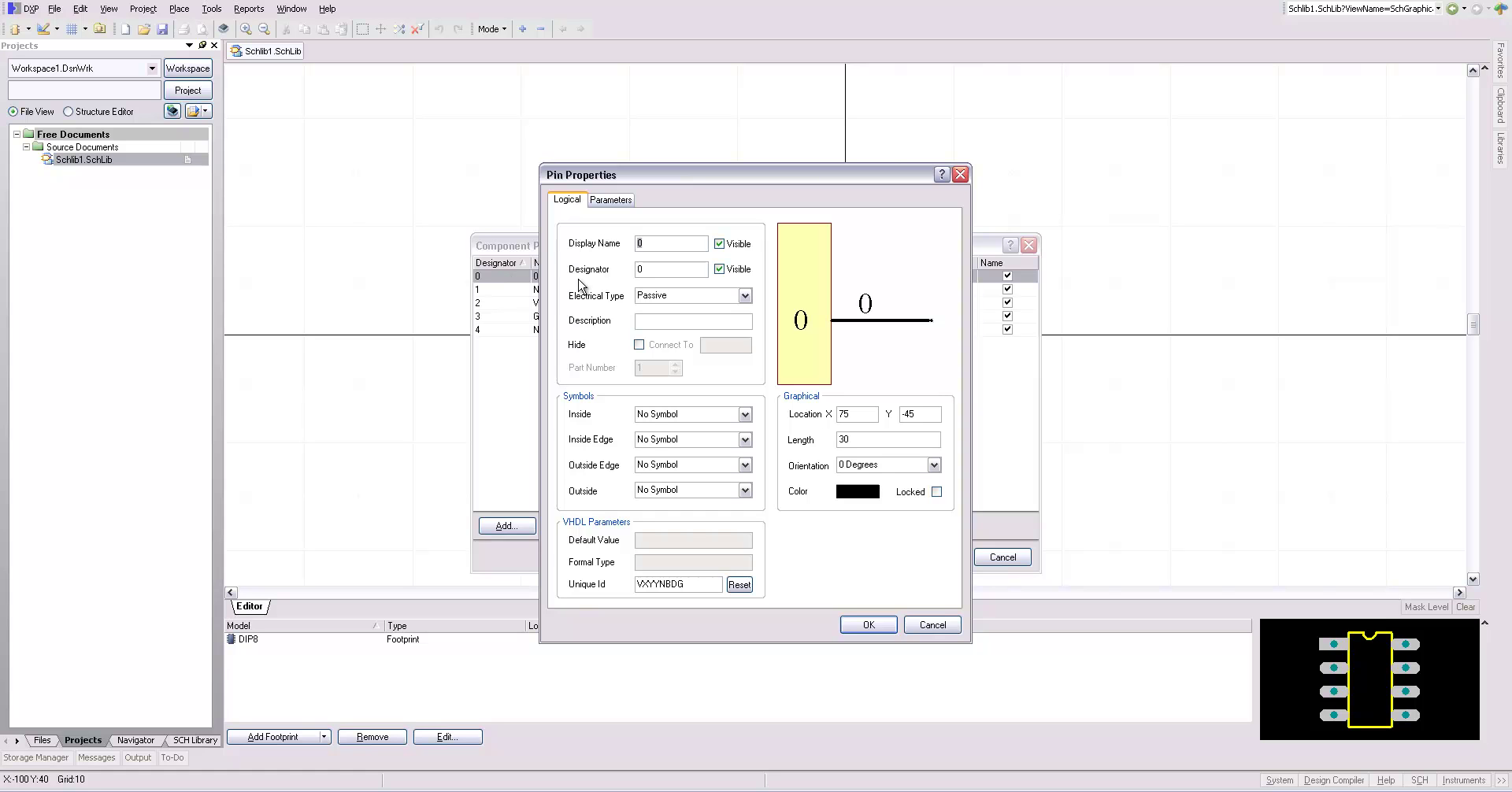
{"action": "type", "text": "NC"}
{"action": "type", "text": "5"}
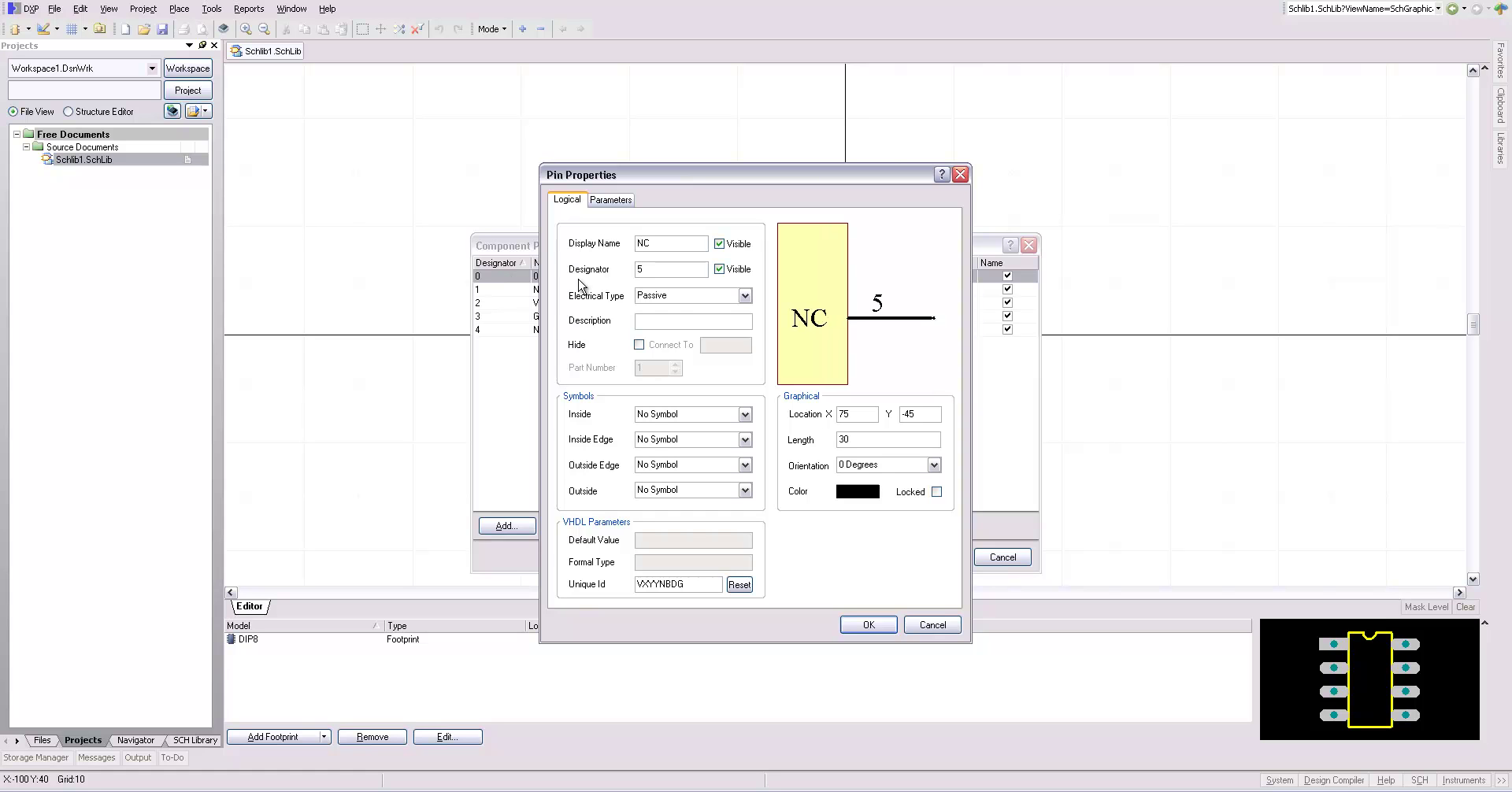
{"action": "left_click", "coordinate": [869, 625]}
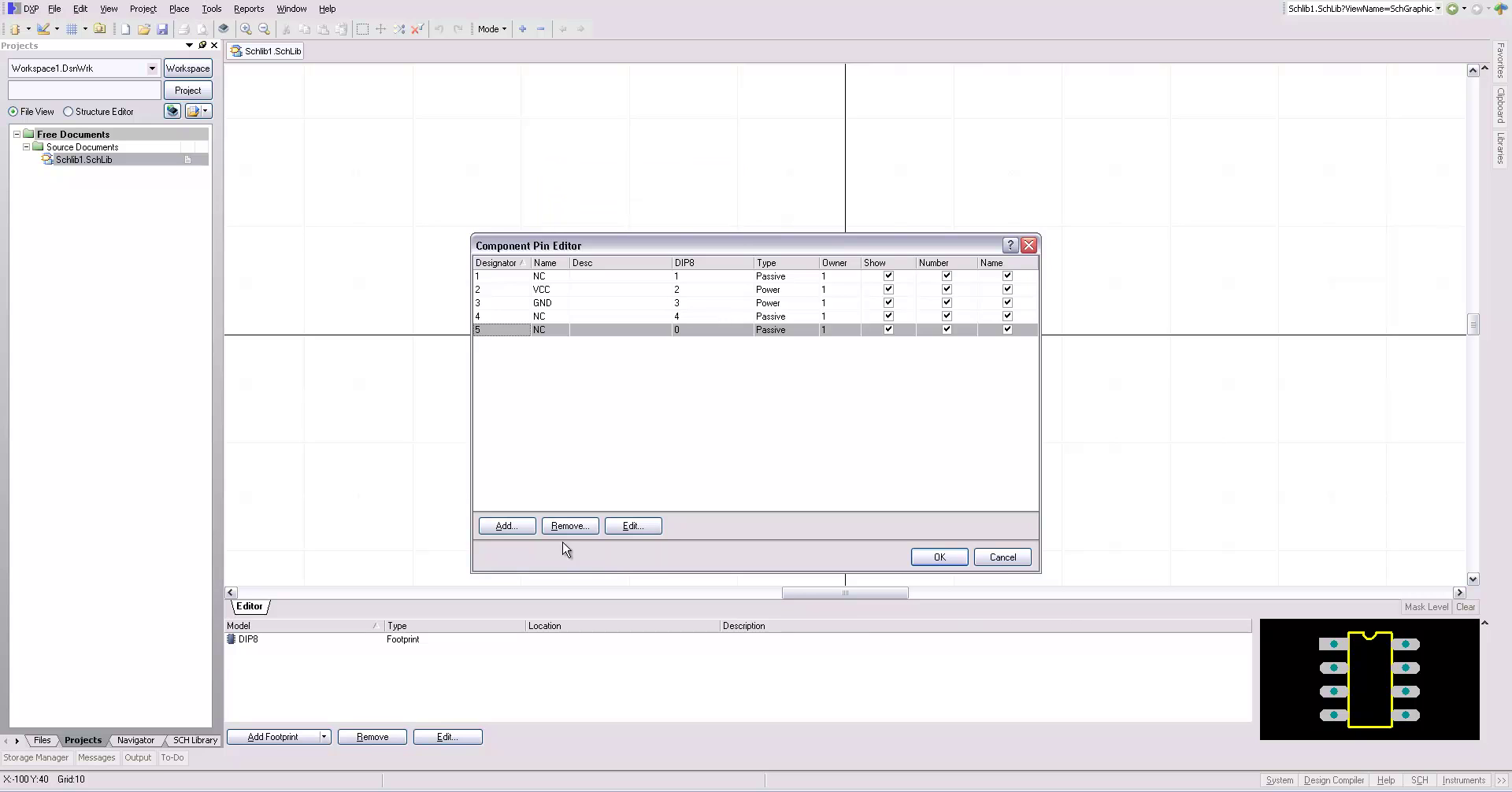
{"action": "left_click", "coordinate": [518, 533]}
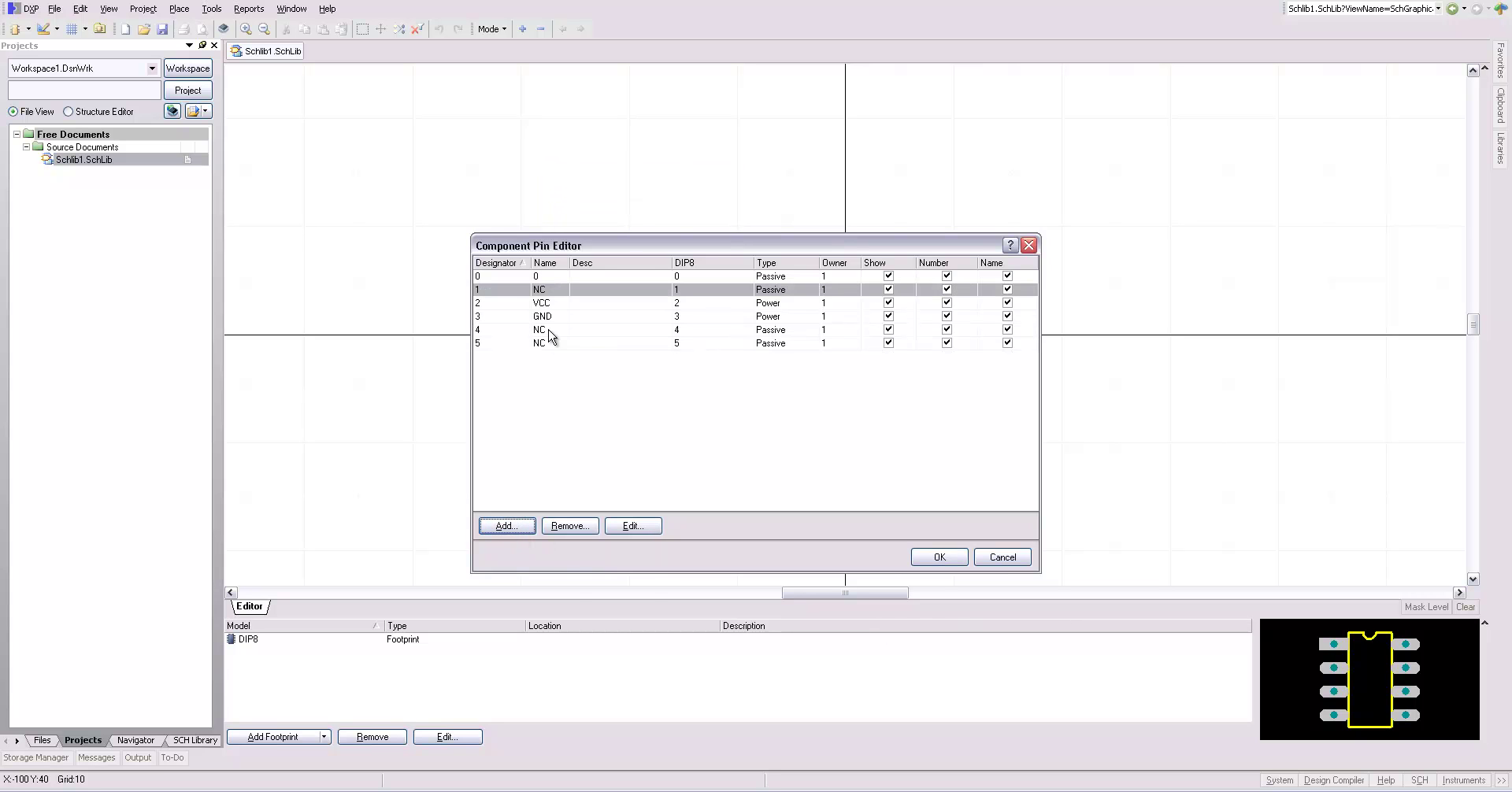
{"action": "double_click", "coordinate": [512, 280]}
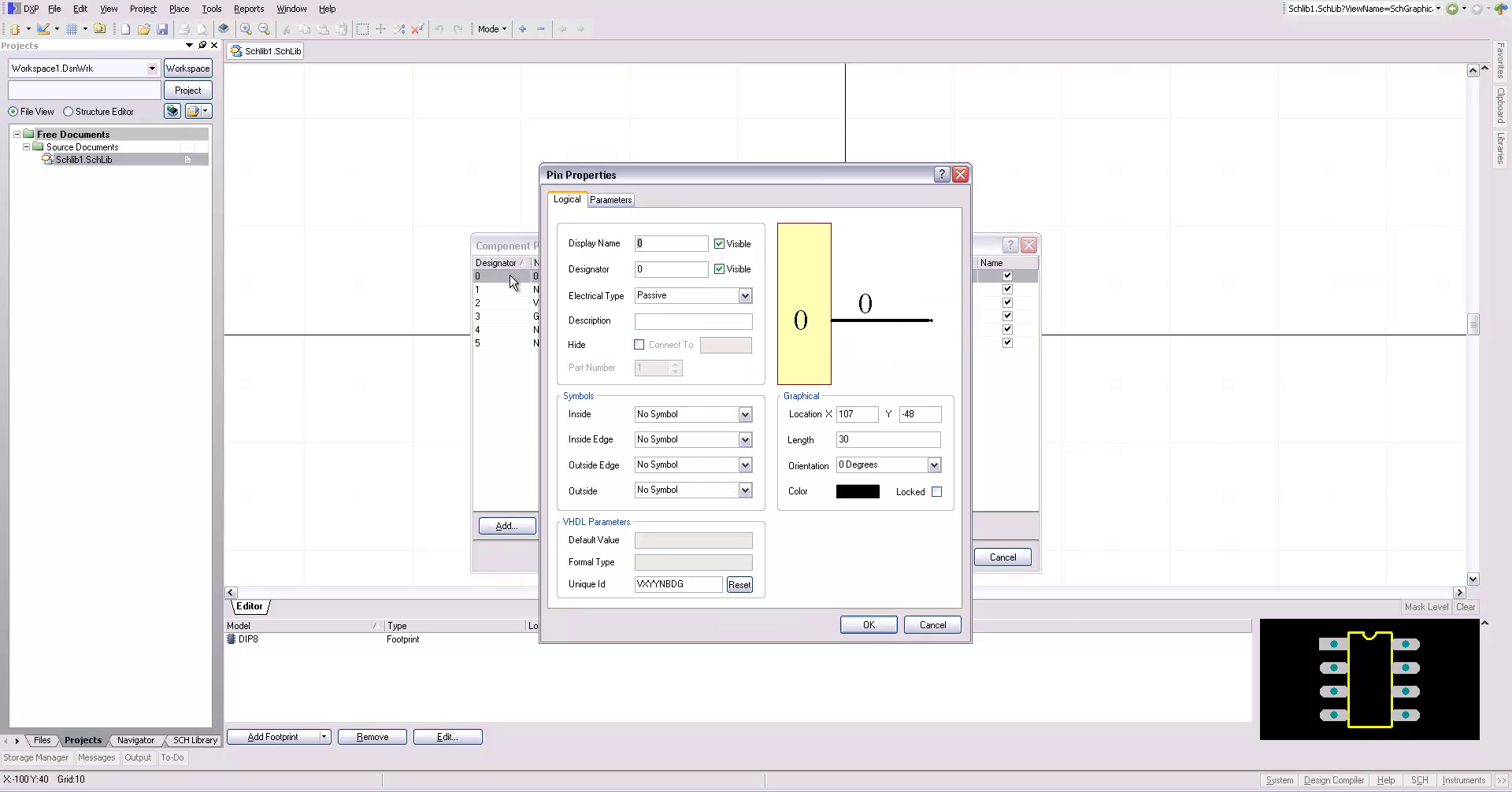
{"action": "type", "text": "NC"}
{"action": "key", "text": "Tab"}
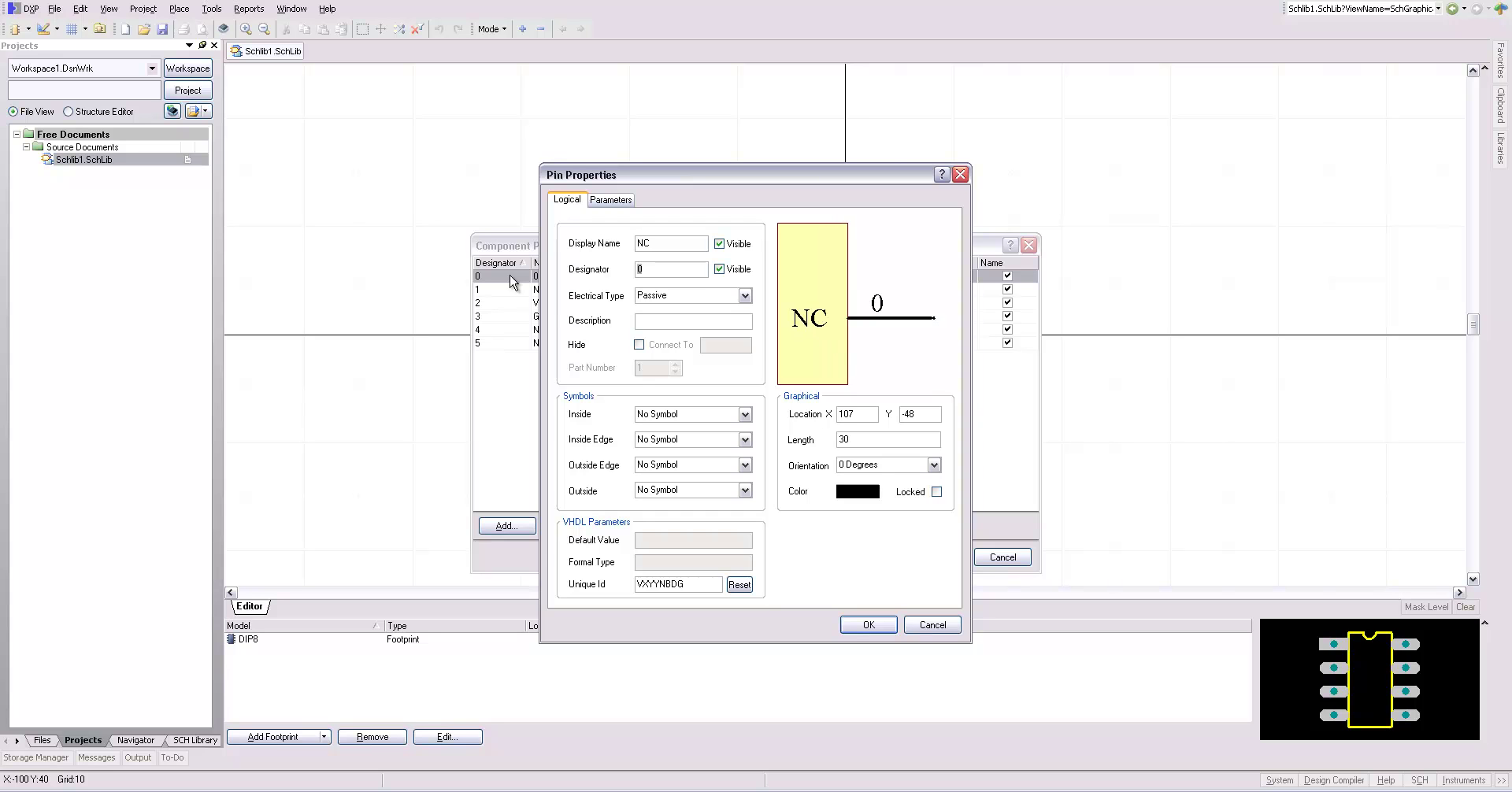
{"action": "type", "text": "6"}
{"action": "left_click", "coordinate": [869, 625]}
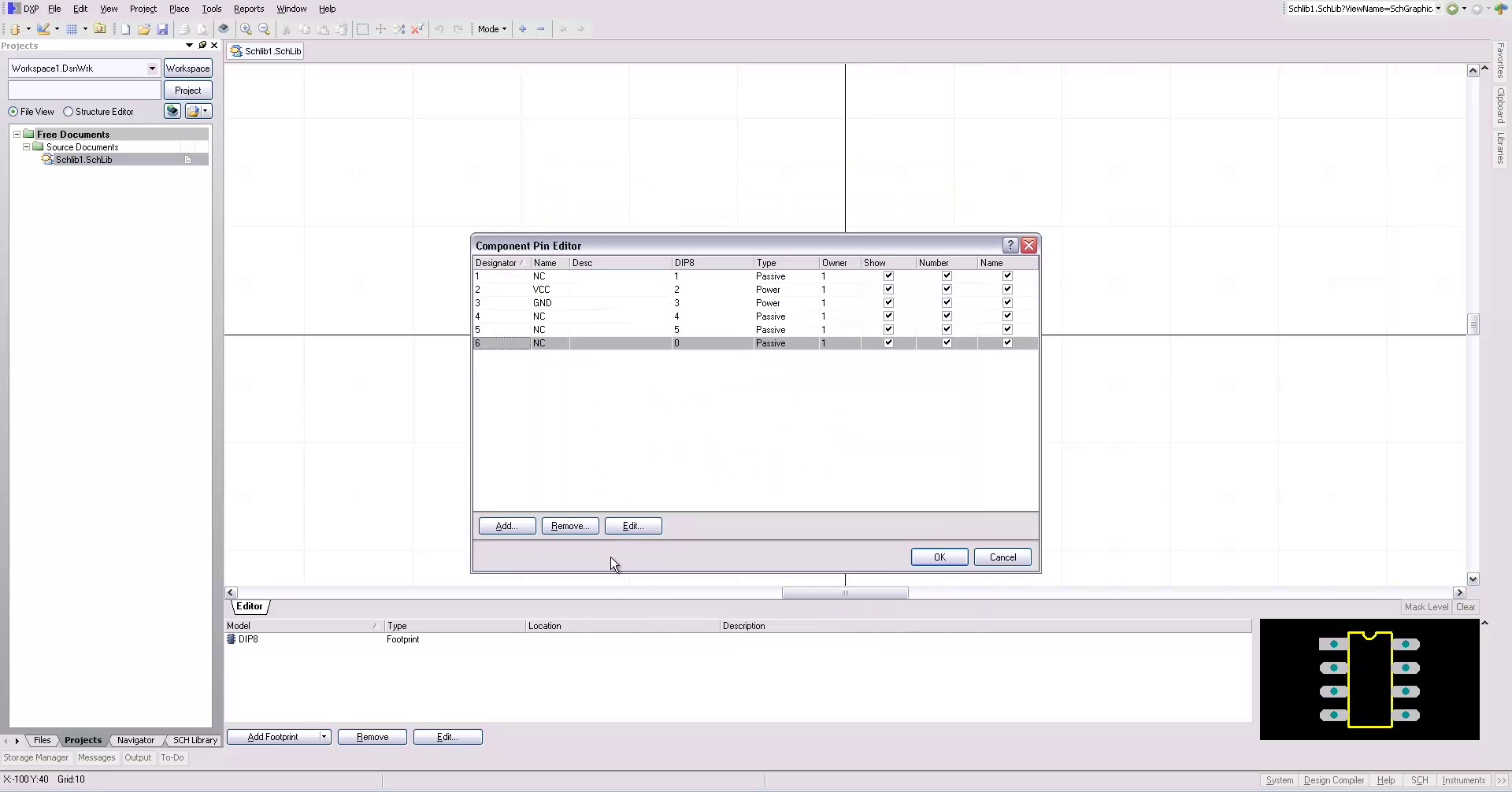
Step: Add pin 7 named R\E\S\E\T\ as an Output with an outside-edge Dot
{"action": "left_click", "coordinate": [506, 529]}
{"action": "double_click", "coordinate": [513, 277]}
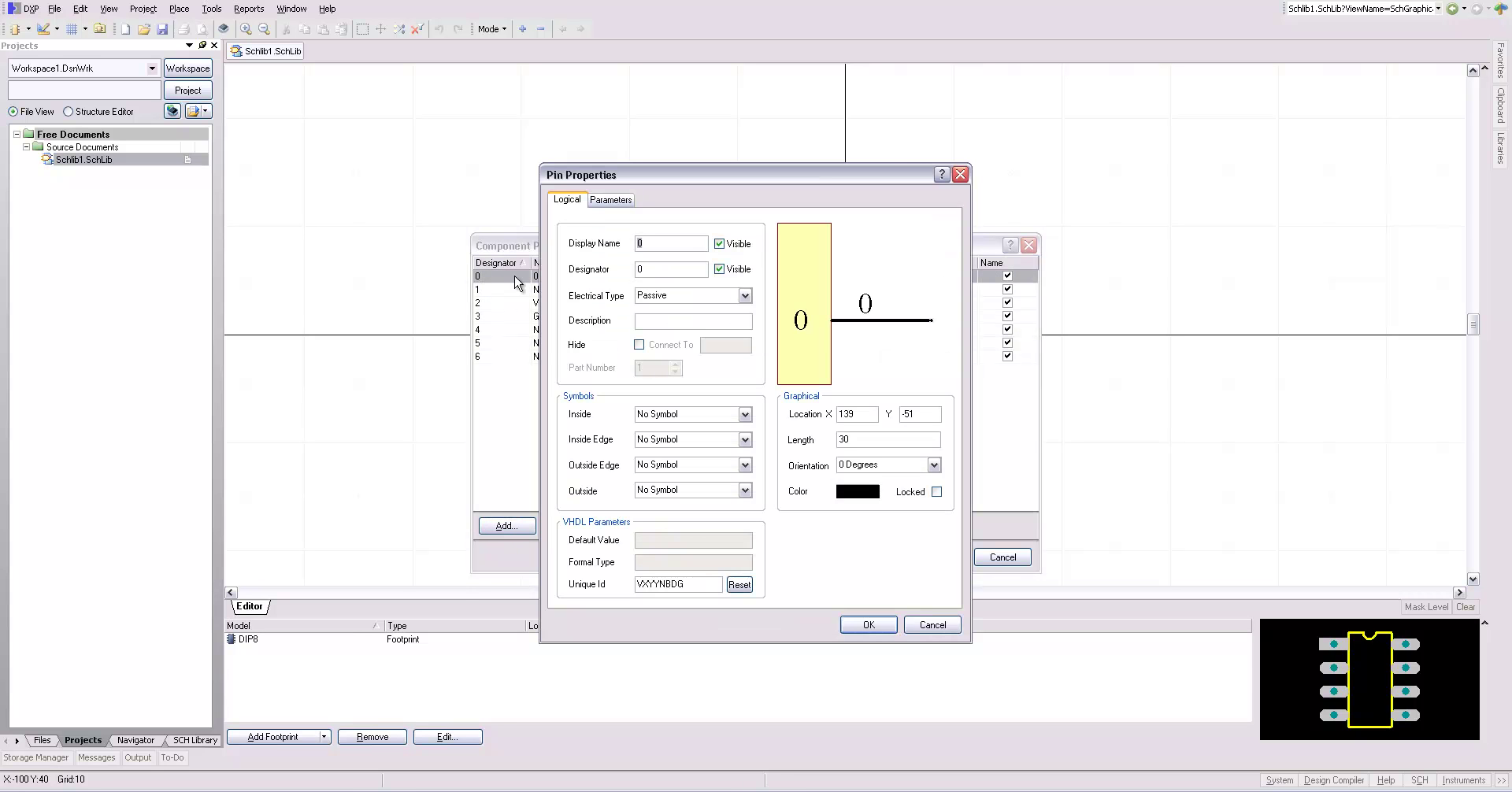
{"action": "type", "text": "R\\S\\"}
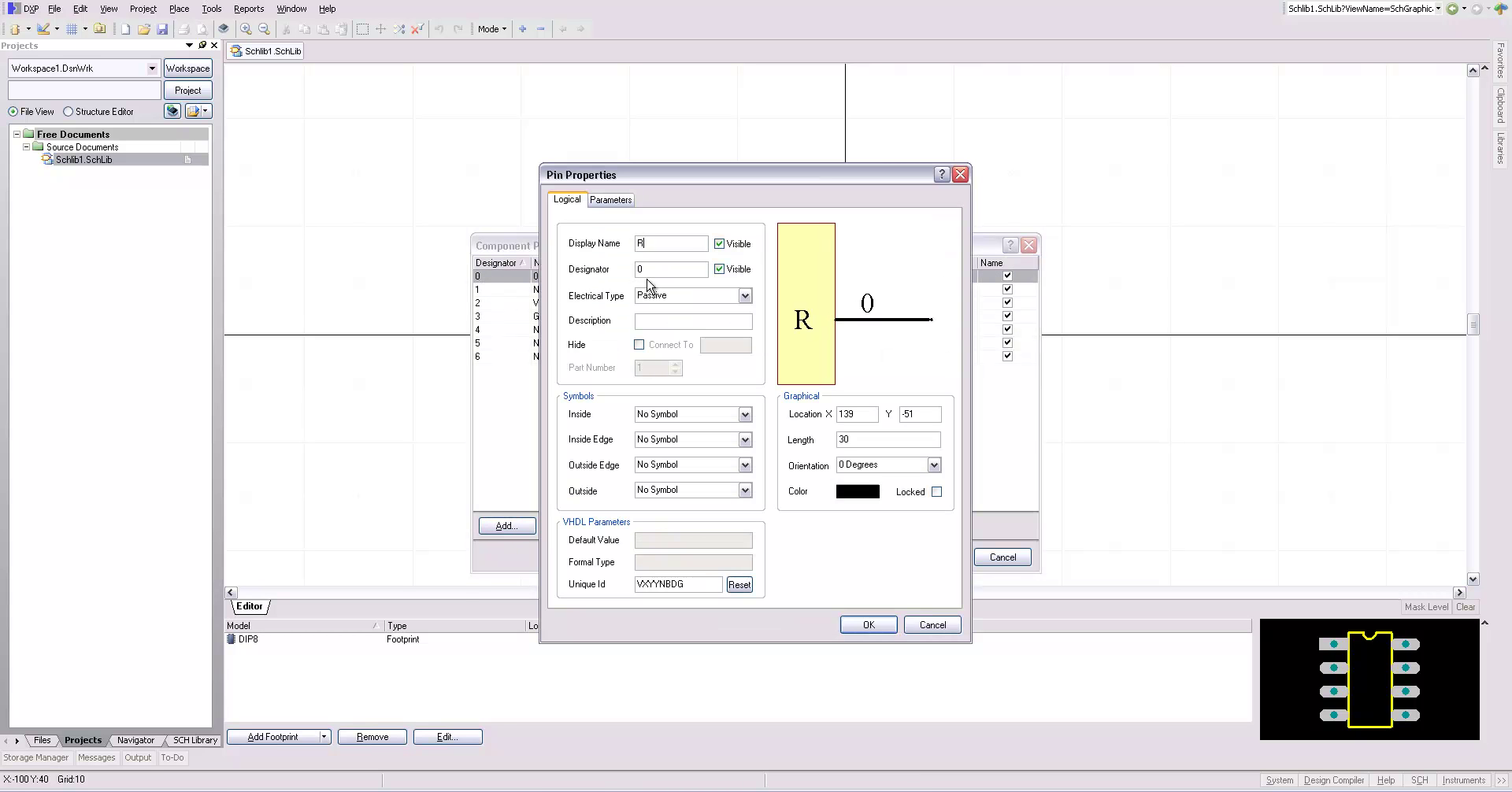
{"action": "key", "text": "BackSpace"}
{"action": "key", "text": "BackSpace"}
{"action": "type", "text": "E\\"}
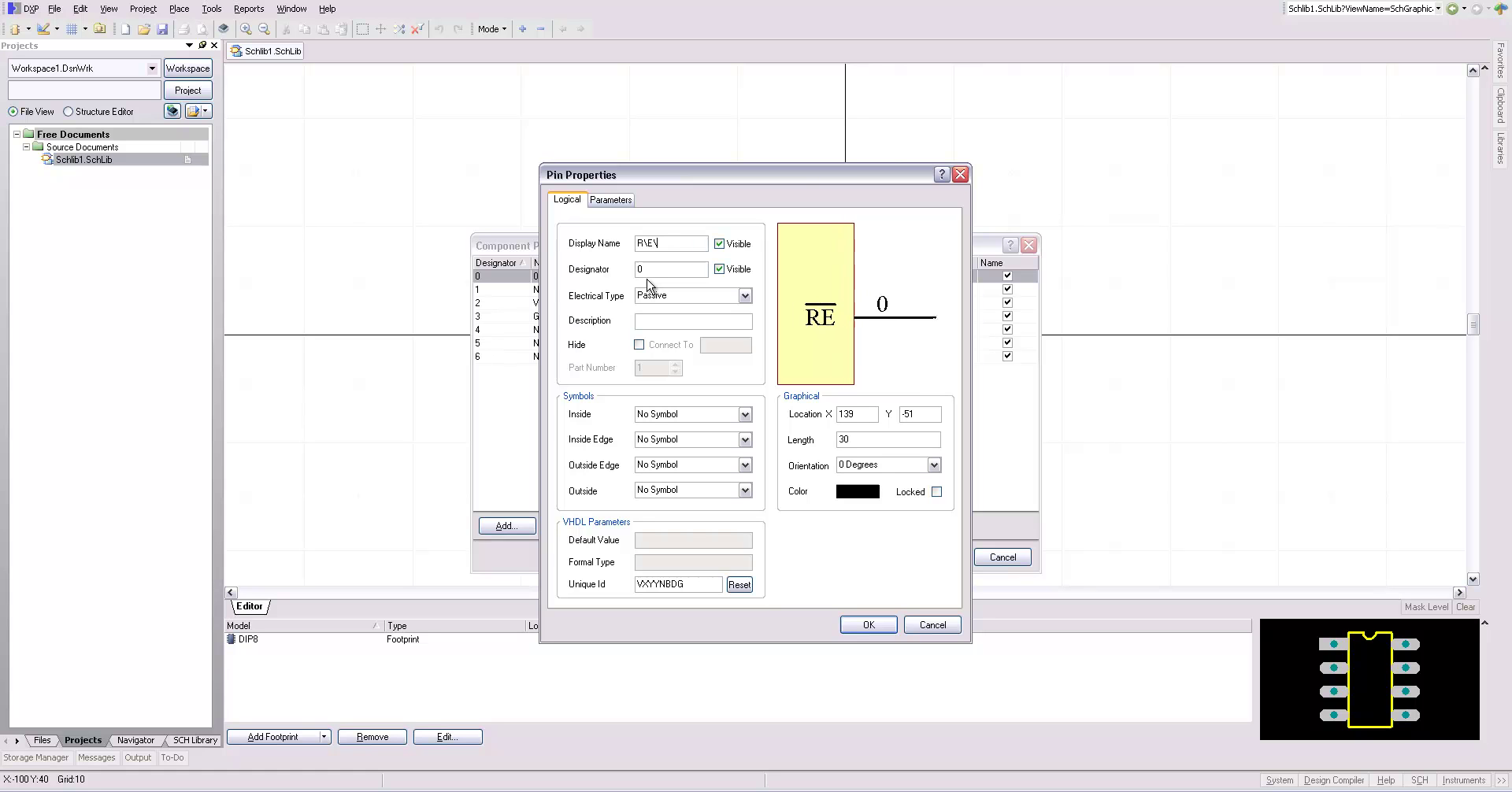
{"action": "type", "text": "S\\E\\T\\"}
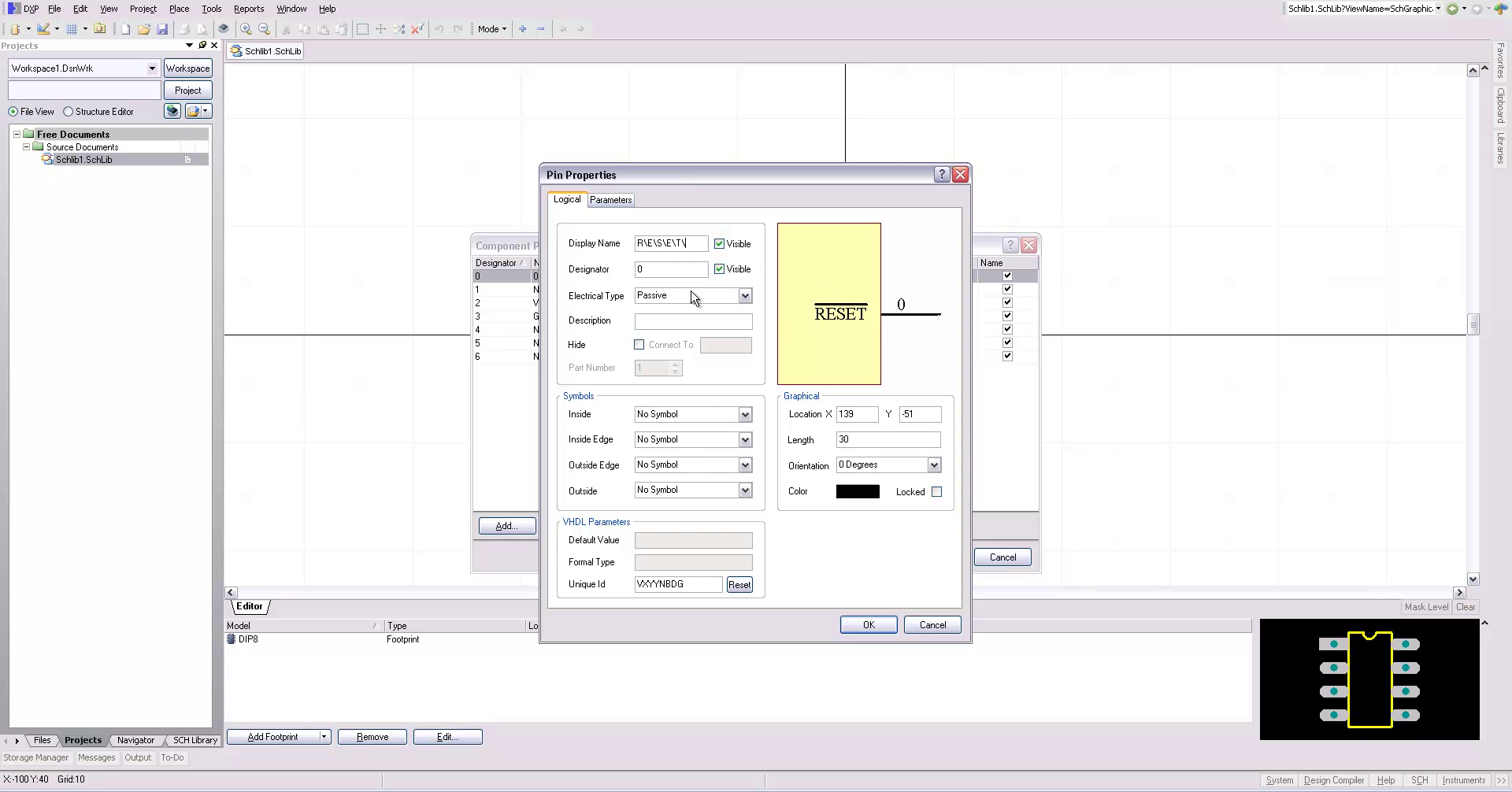
{"action": "double_click", "coordinate": [684, 266]}
{"action": "type", "text": "7"}
{"action": "left_click", "coordinate": [694, 297]}
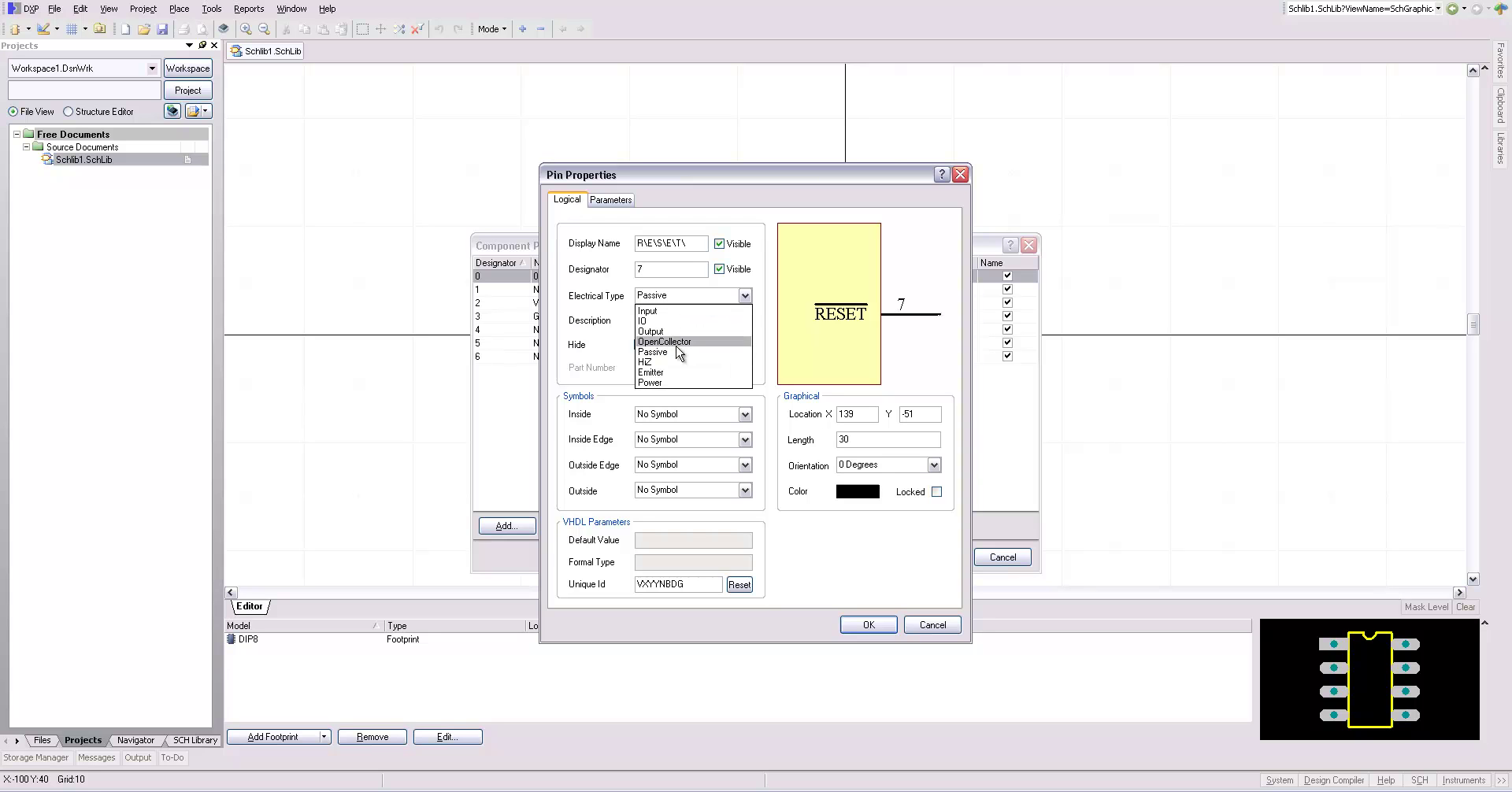
{"action": "left_click", "coordinate": [679, 332]}
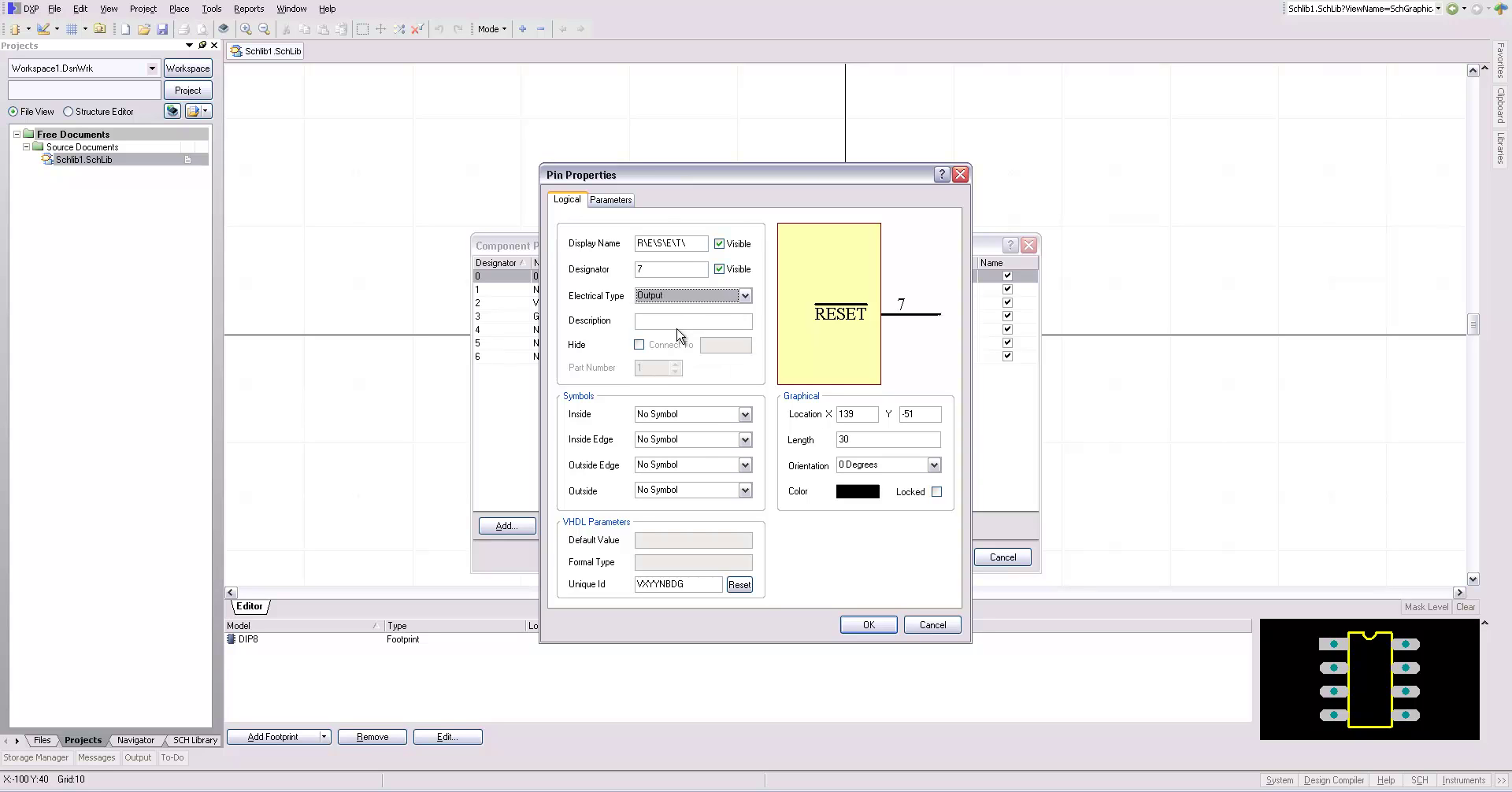
{"action": "left_click", "coordinate": [745, 465]}
{"action": "left_click", "coordinate": [718, 487]}
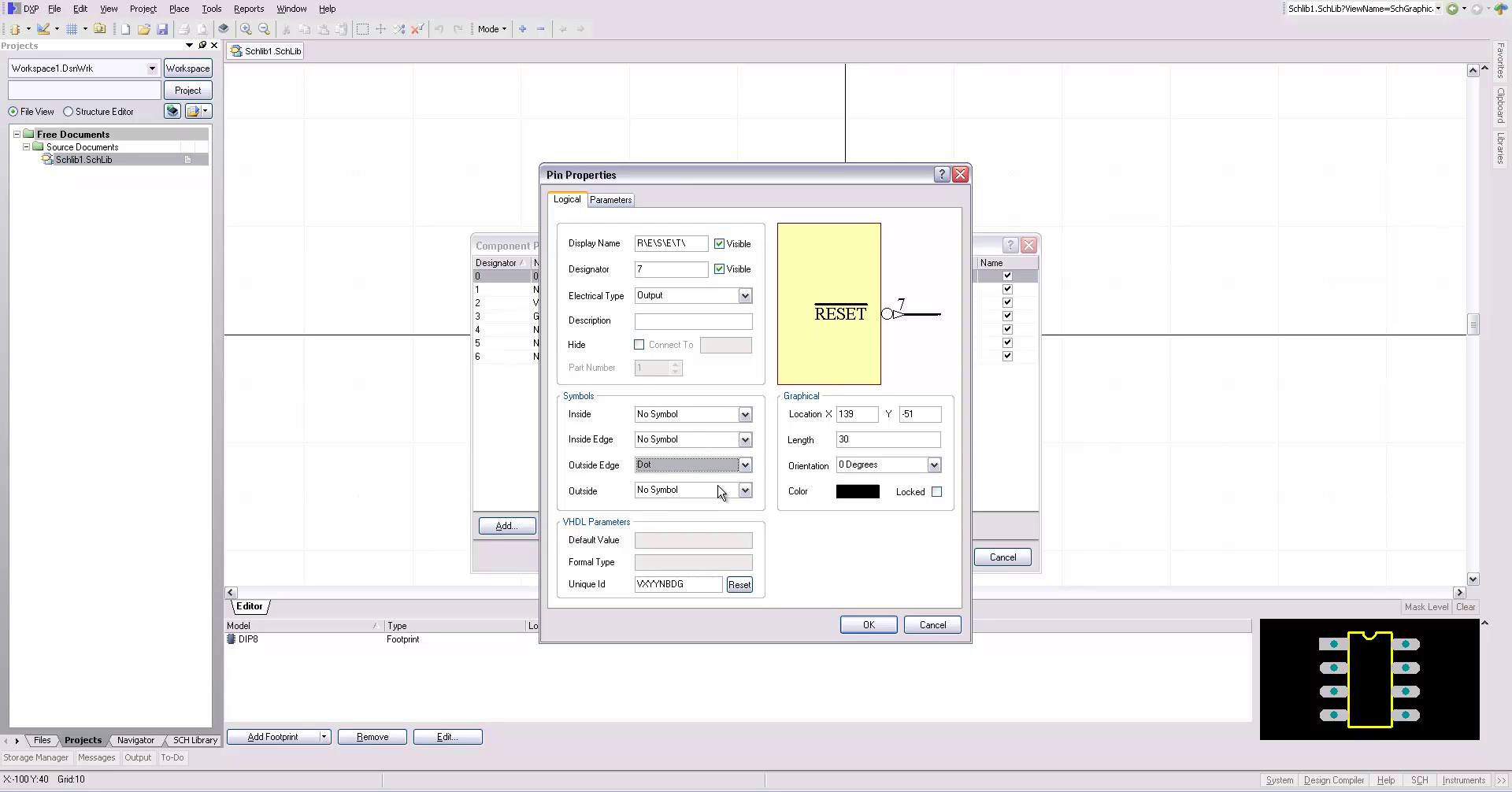
{"action": "left_click", "coordinate": [869, 625]}
{"action": "left_click", "coordinate": [507, 526]}
Step: Name the new pin NC with designator 8
{"action": "double_click", "coordinate": [502, 277]}
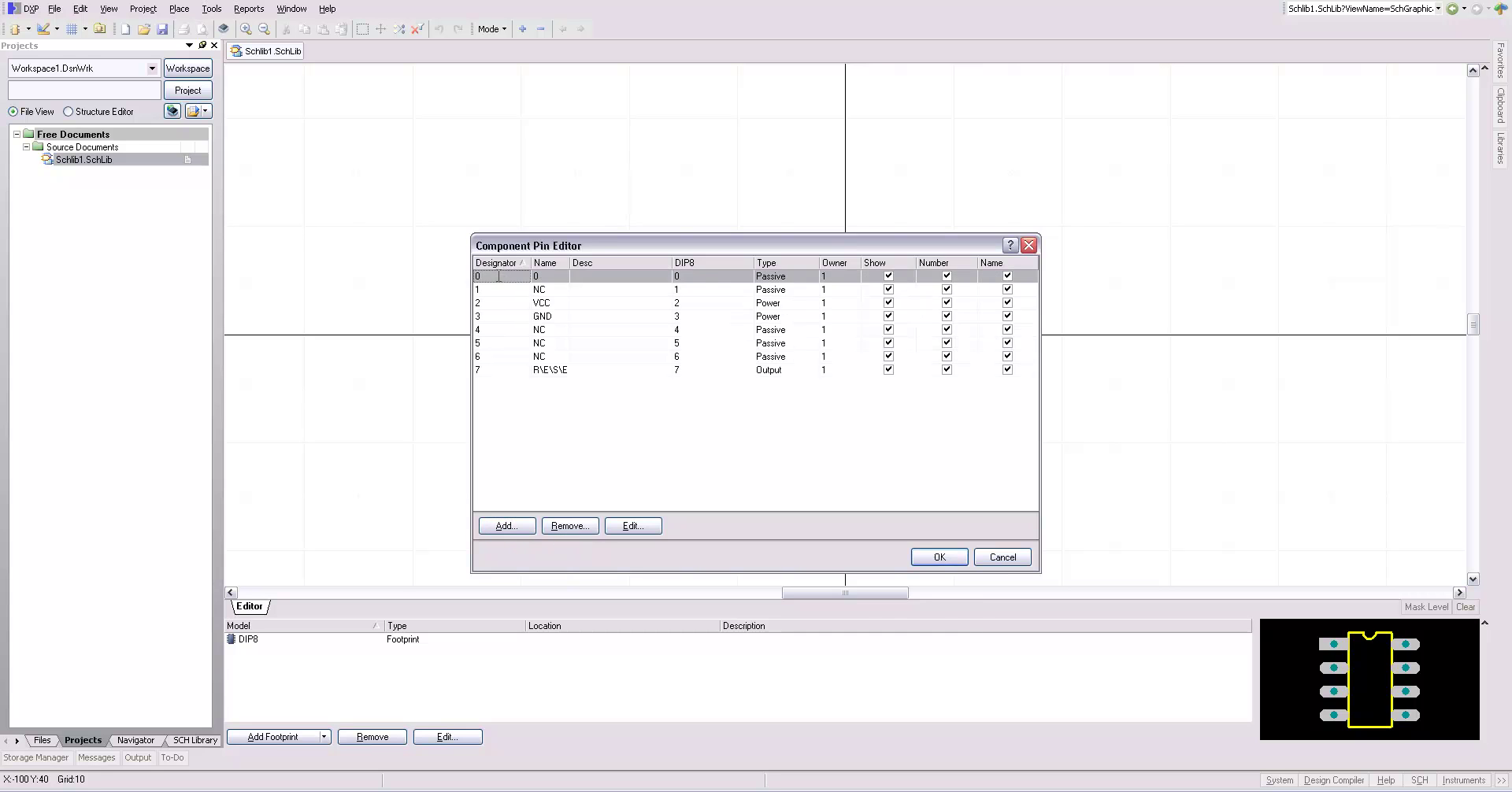
{"action": "type", "text": "NC"}
{"action": "key", "text": "Tab"}
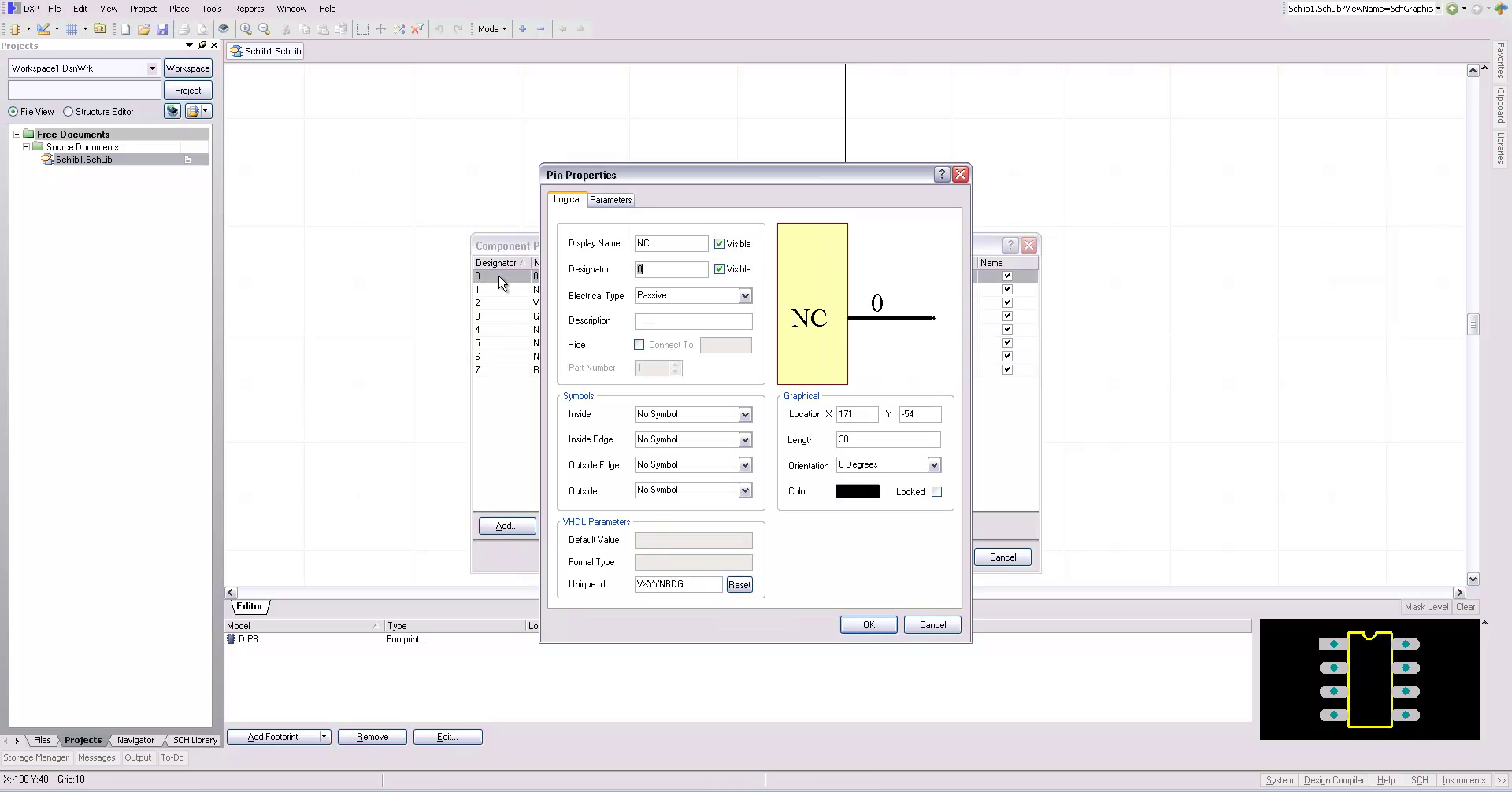
{"action": "type", "text": "8"}
{"action": "key", "text": "Return"}
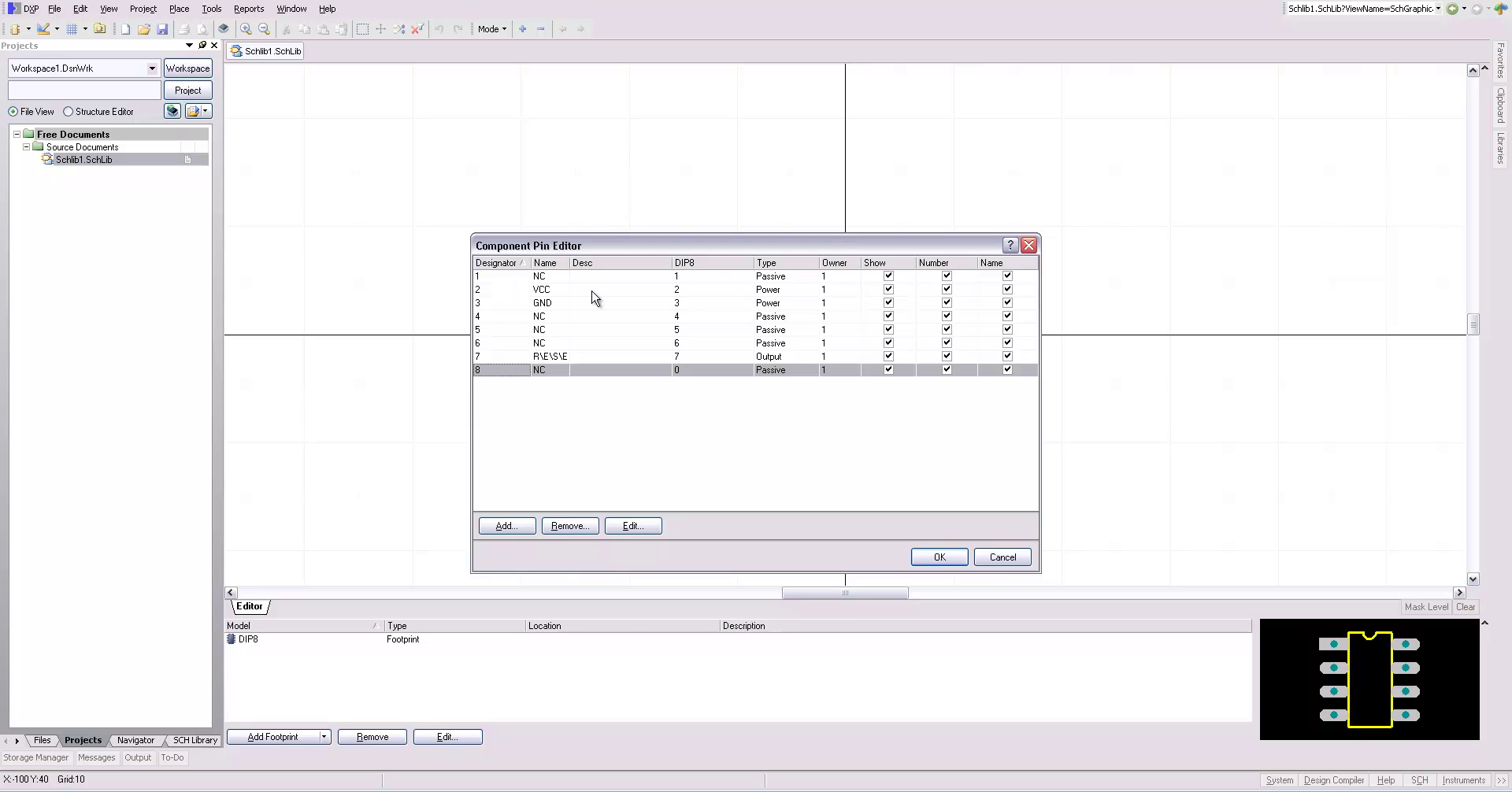
Step: Hide NC pins 8, 6, 5, 4 and 1 on the symbol
{"action": "left_click", "coordinate": [889, 370]}
{"action": "left_click", "coordinate": [890, 344]}
{"action": "left_click", "coordinate": [889, 329]}
{"action": "left_click", "coordinate": [889, 316]}
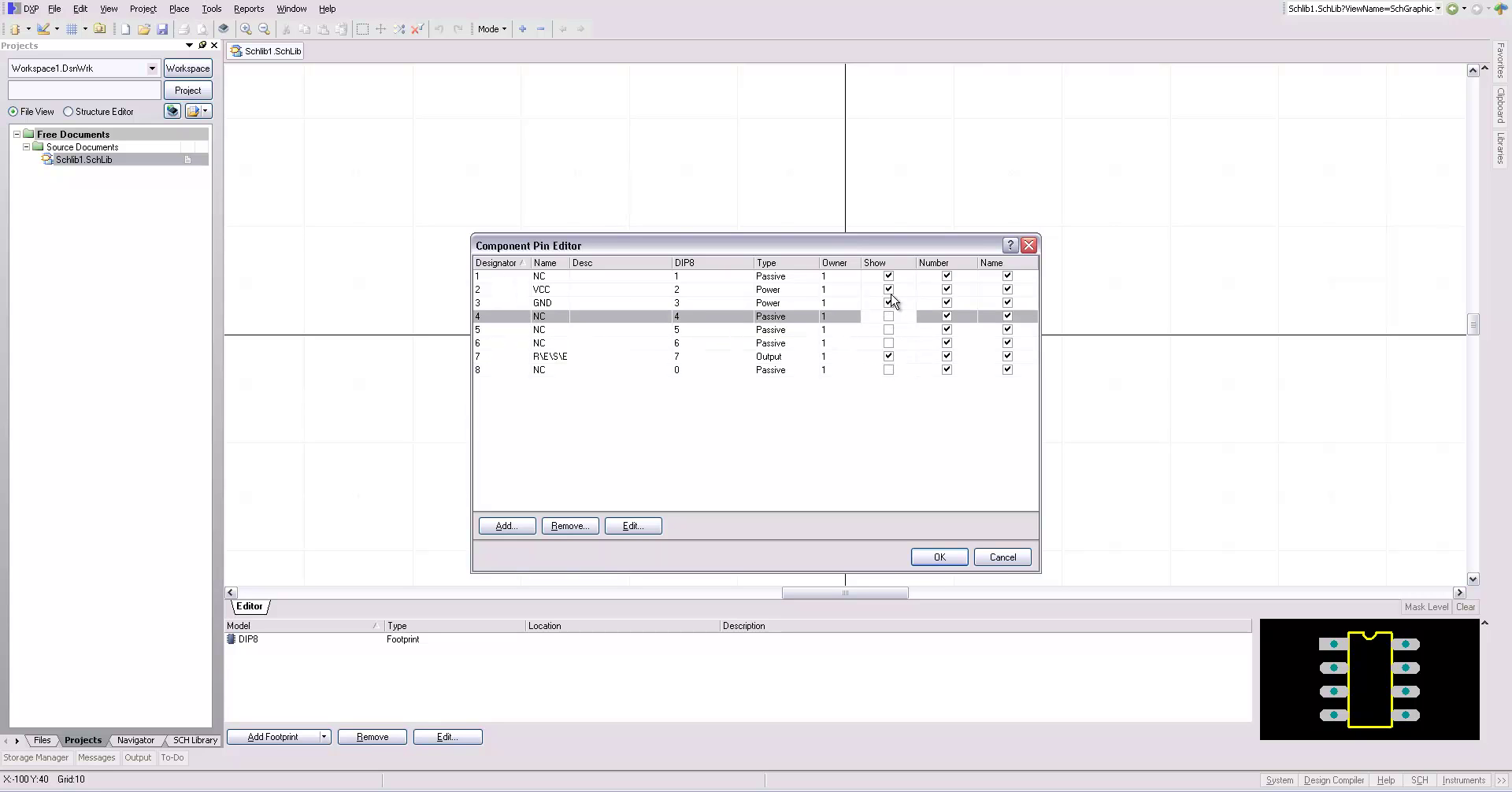
{"action": "left_click", "coordinate": [889, 275]}
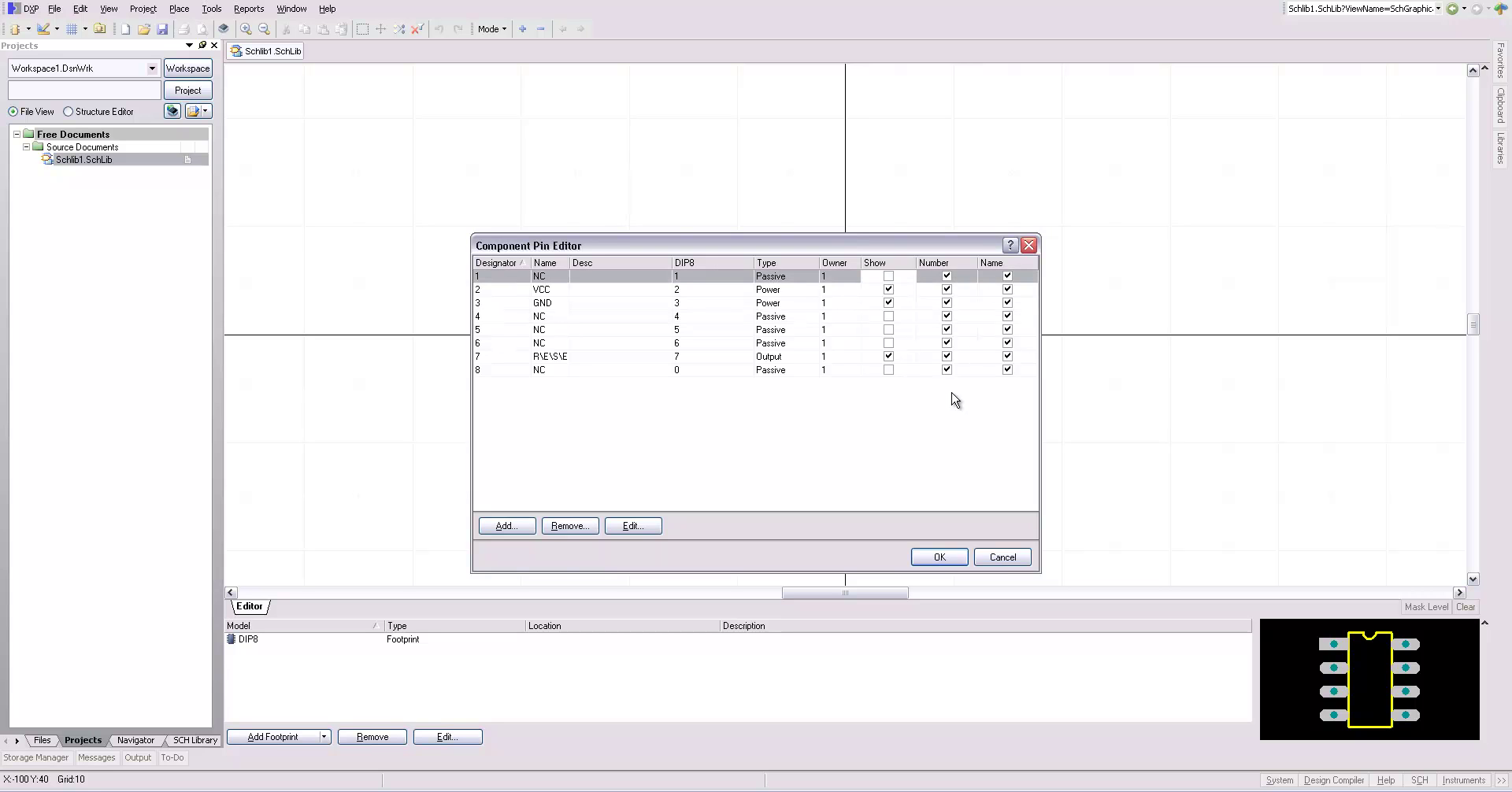
Step: Apply the pins, then place GND below the origin, VCC above it, and RESET beside them
{"action": "left_click", "coordinate": [939, 557]}
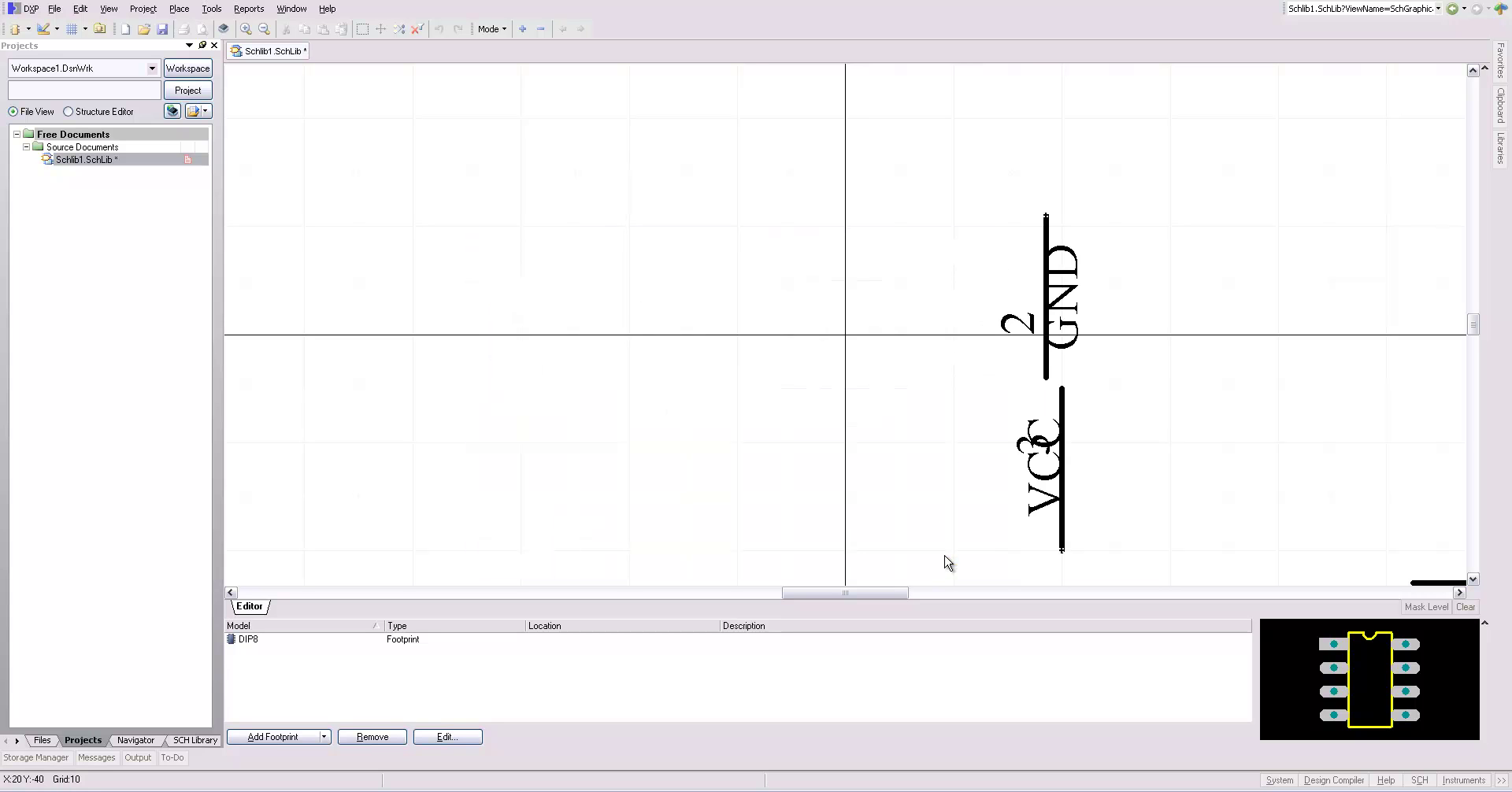
{"action": "scroll", "coordinate": [973, 378], "scroll_direction": "down", "scroll_amount": 4, "text": "ctrl"}
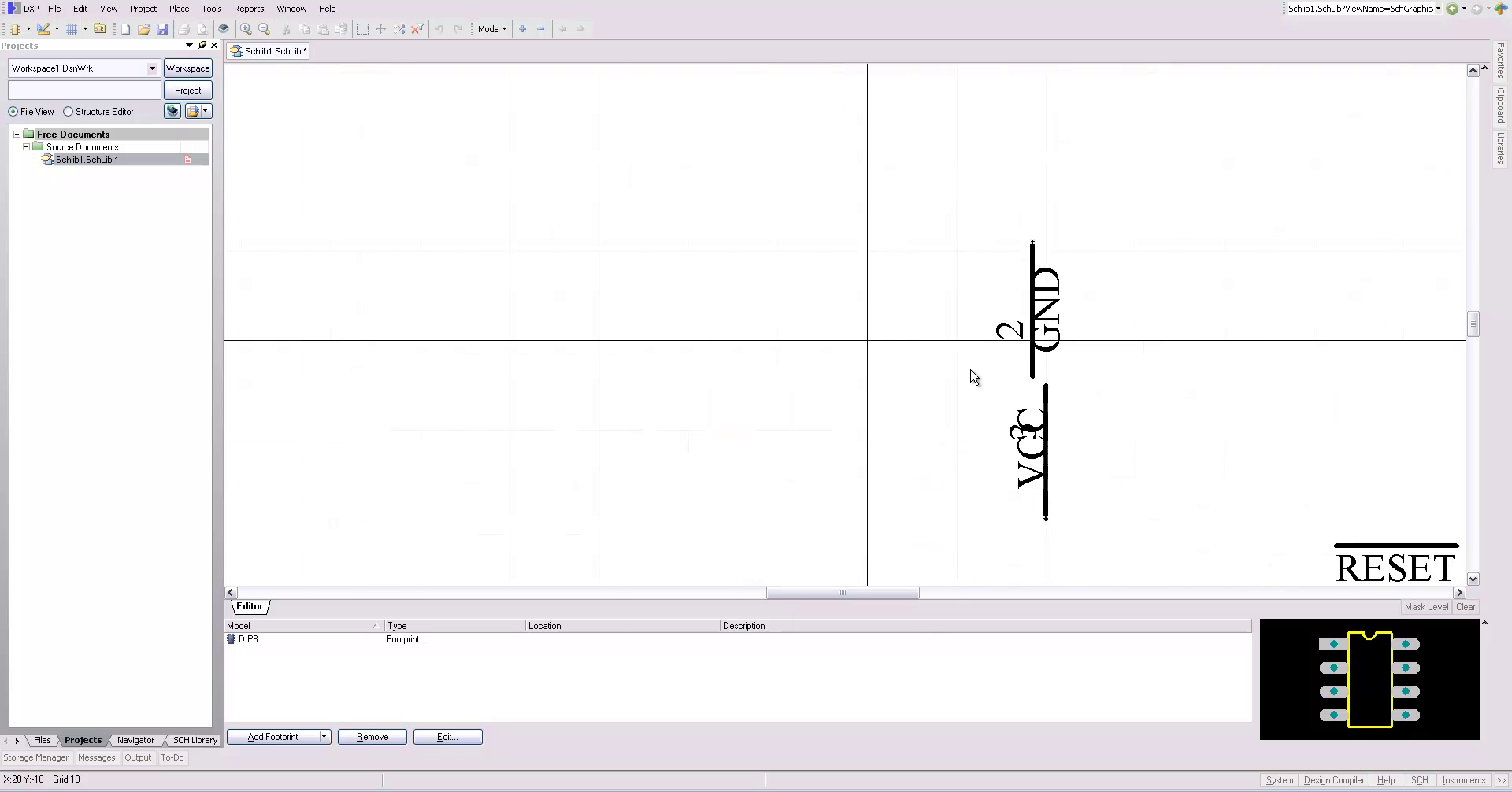
{"action": "left_click_drag", "start_coordinate": [985, 429], "coordinate": [924, 482]}
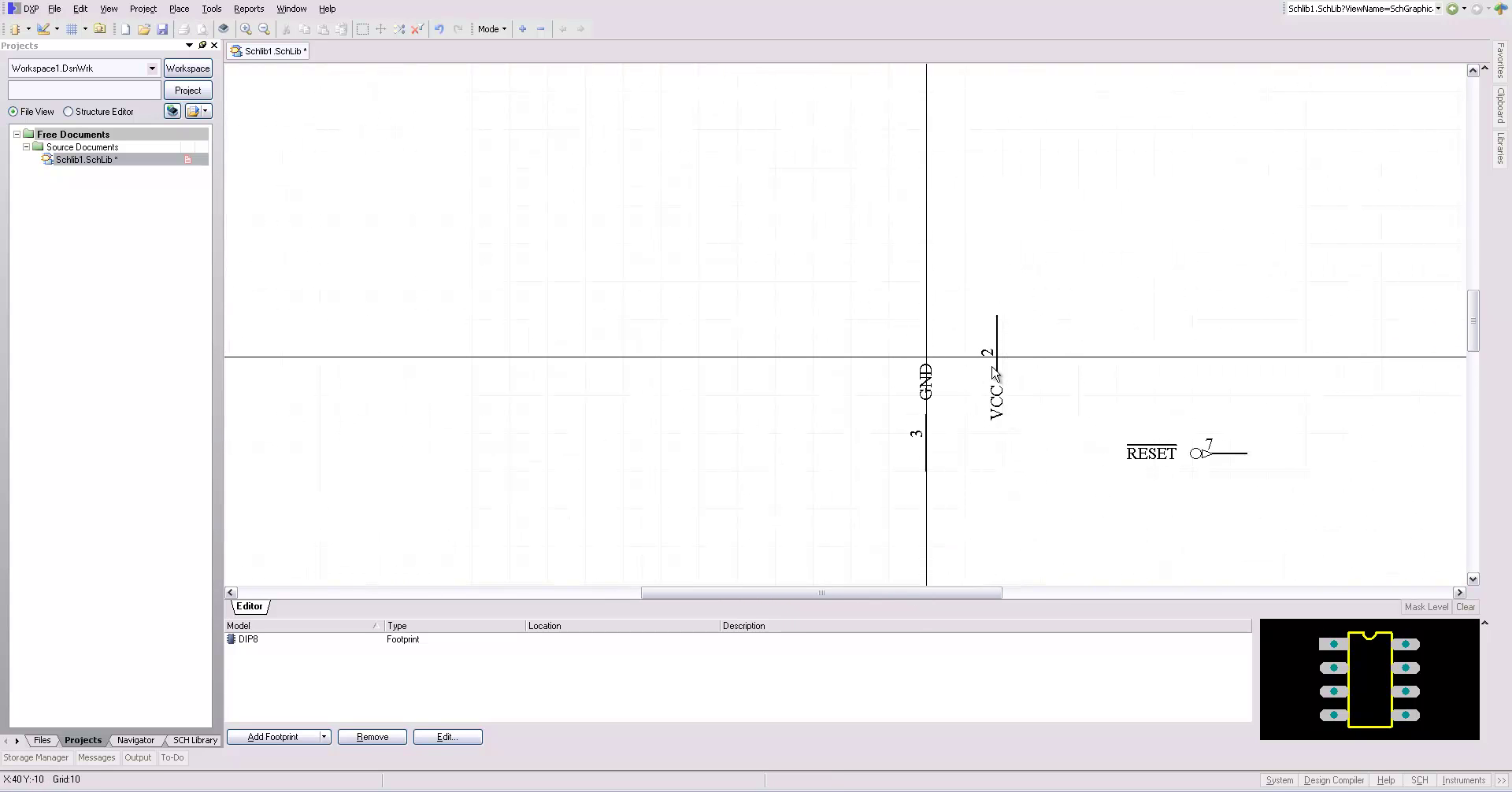
{"action": "left_click_drag", "start_coordinate": [996, 363], "coordinate": [926, 167]}
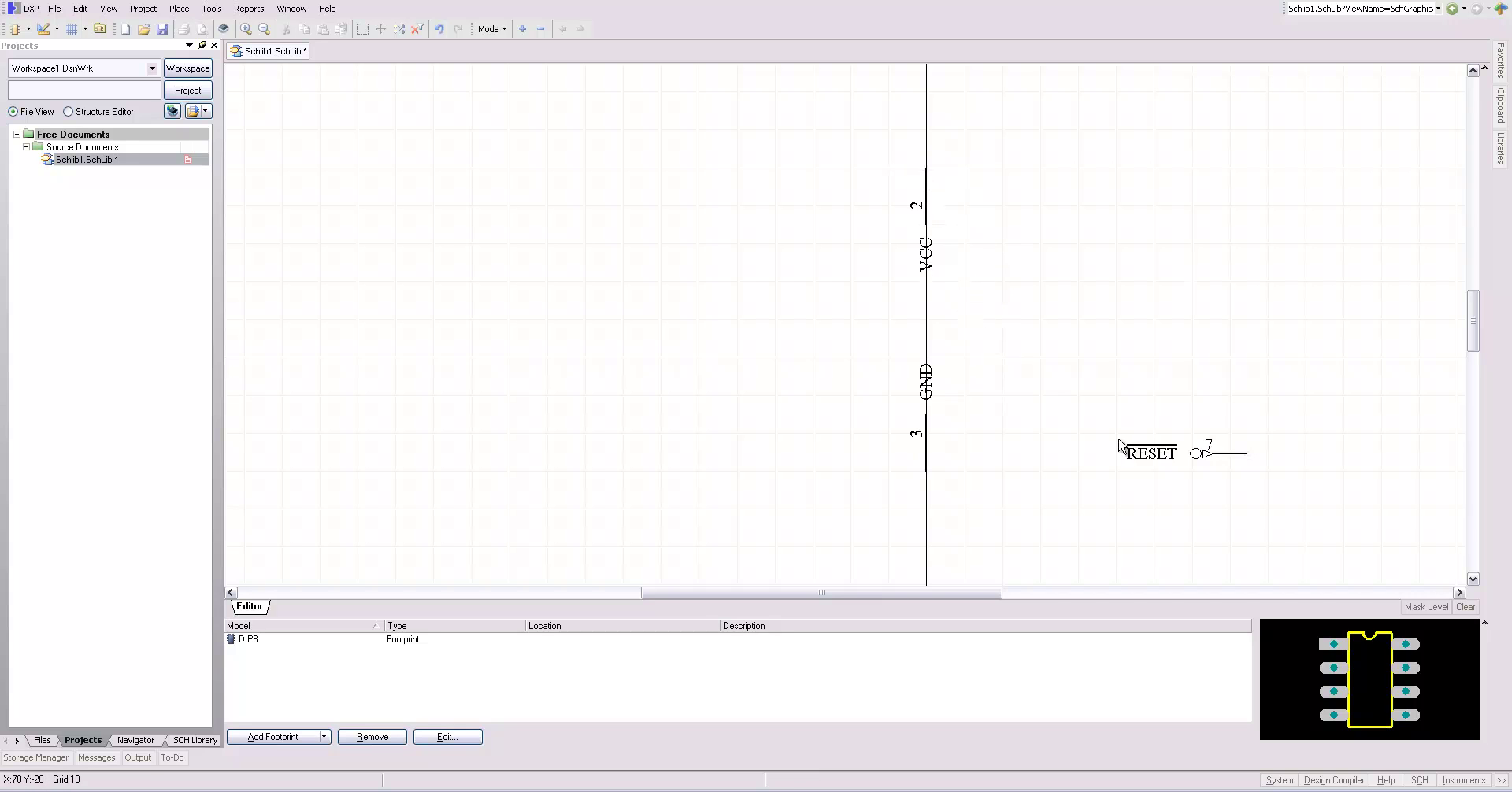
{"action": "left_click_drag", "start_coordinate": [1218, 454], "coordinate": [1079, 318]}
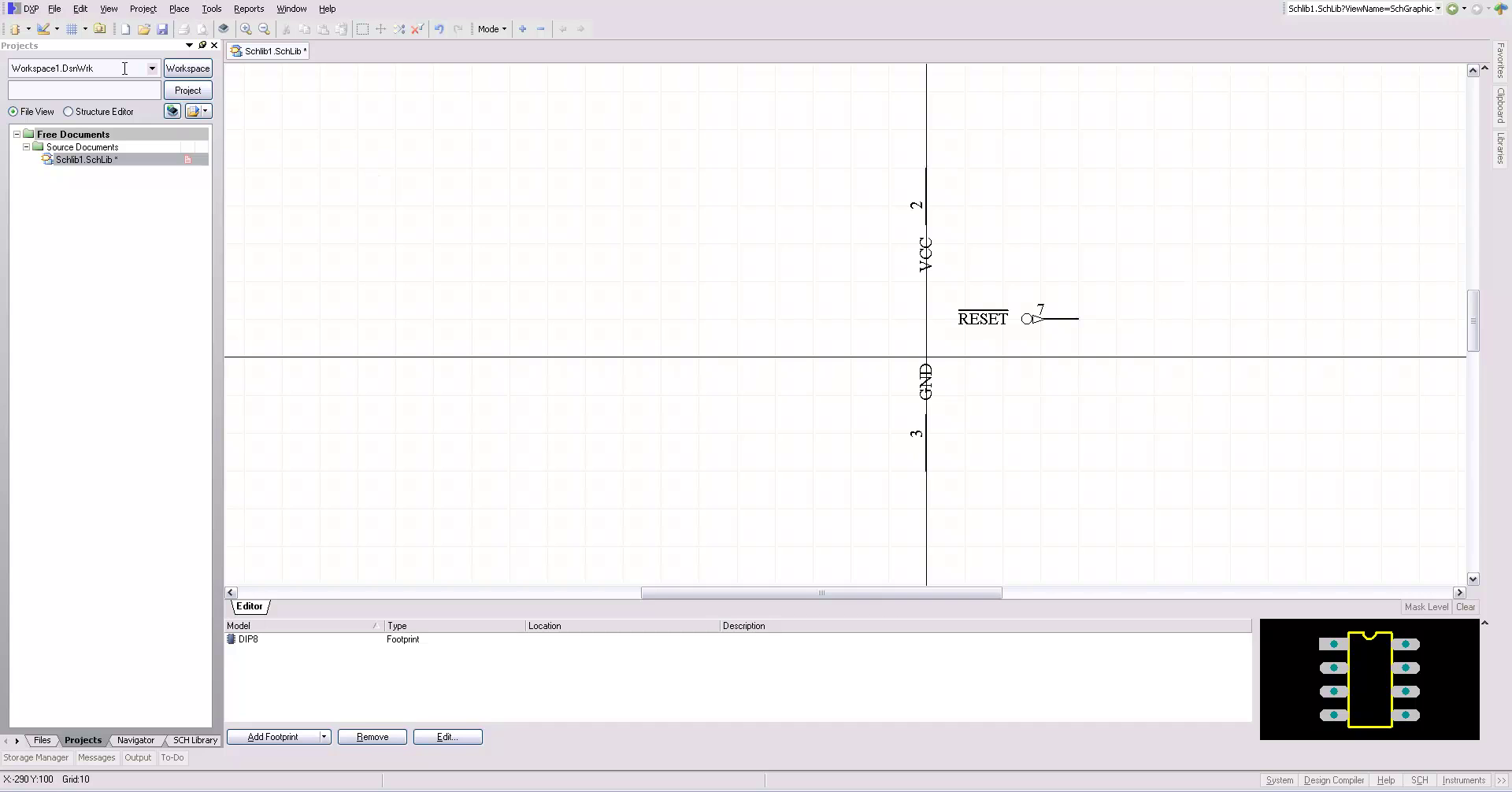
Step: Start a yellow rectangle symbol body, anchoring its first corner beside the GND pin
{"action": "left_click", "coordinate": [58, 30]}
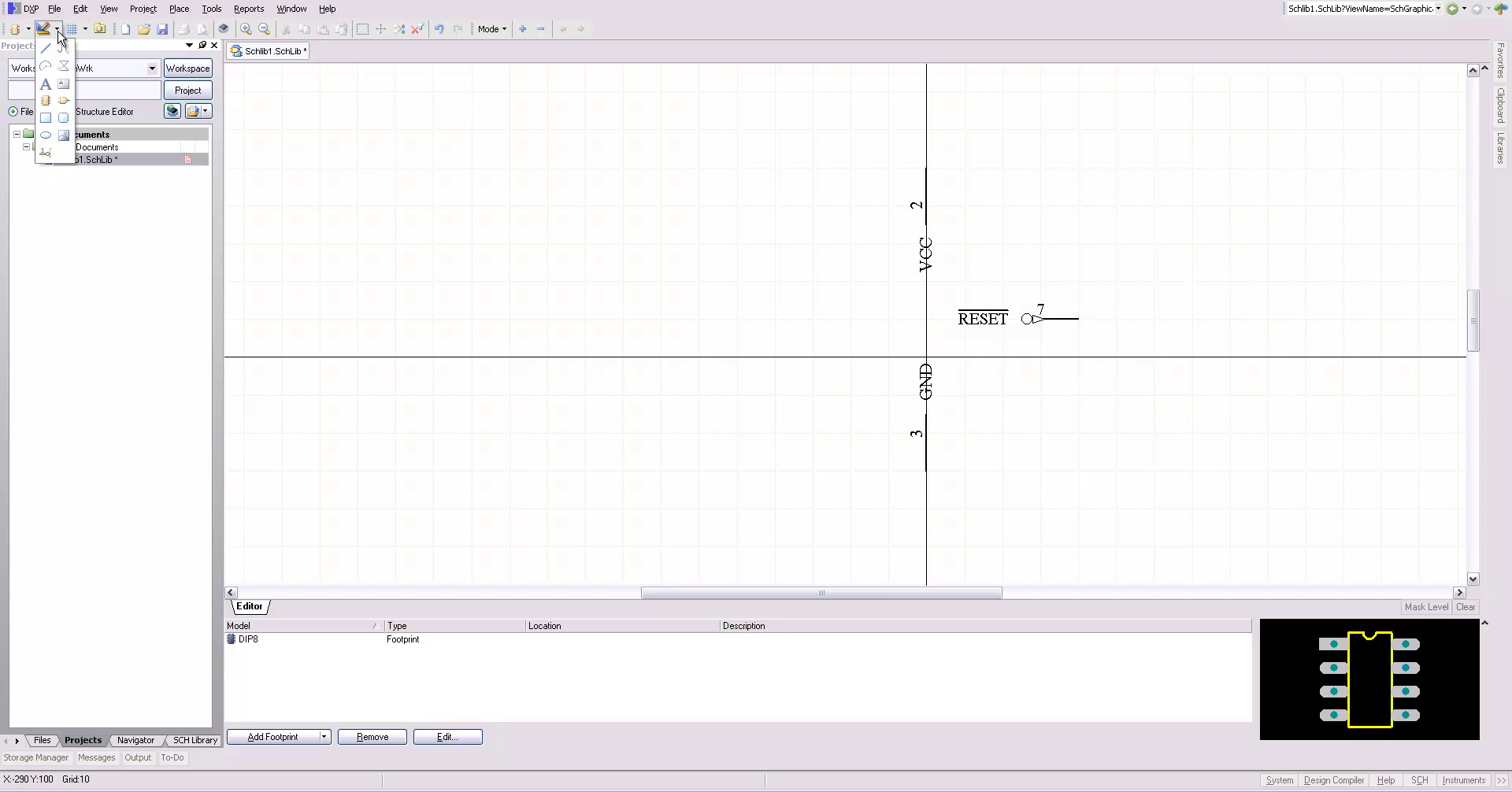
{"action": "left_click", "coordinate": [46, 118]}
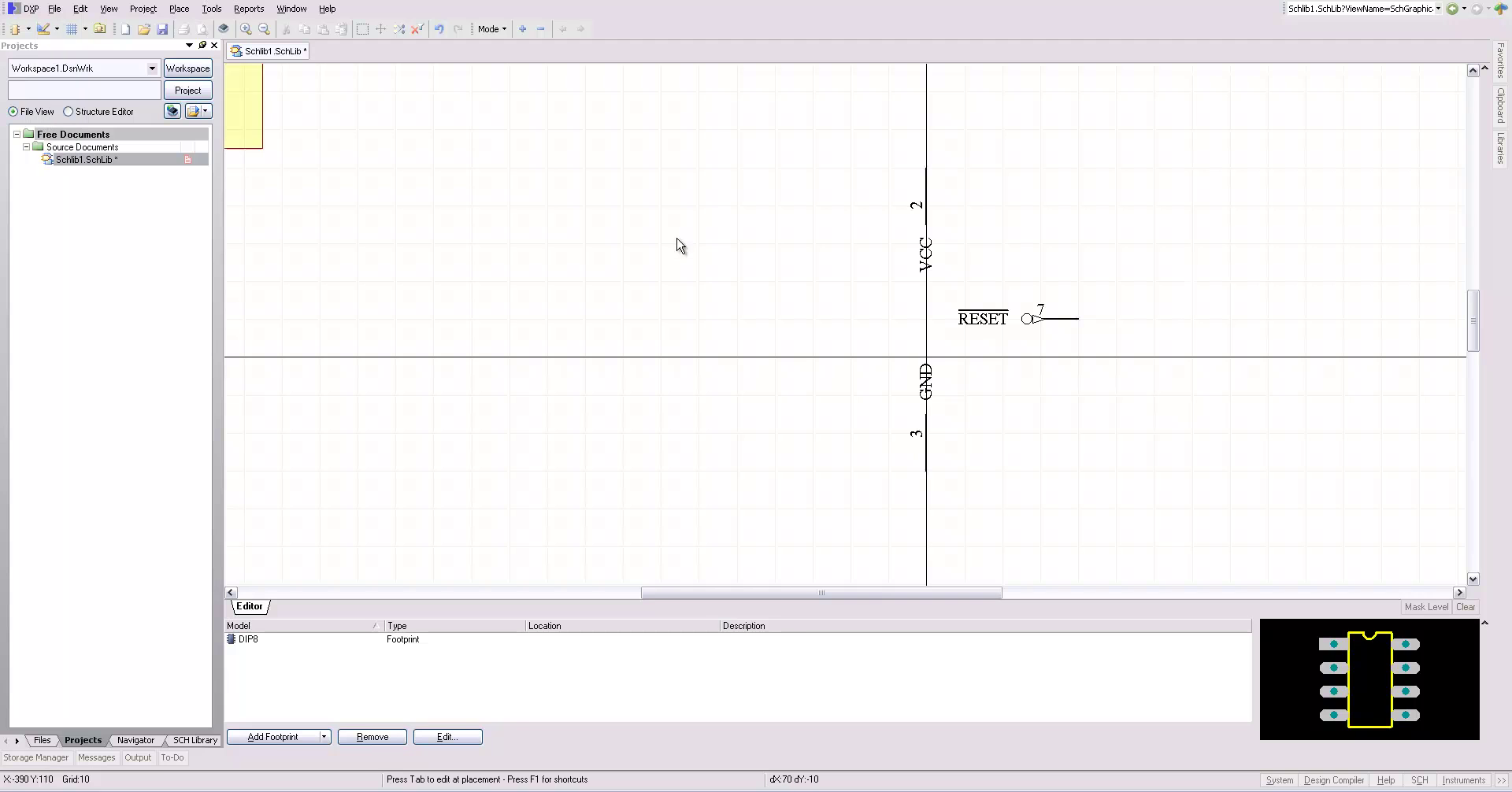
{"action": "left_click", "coordinate": [890, 410]}
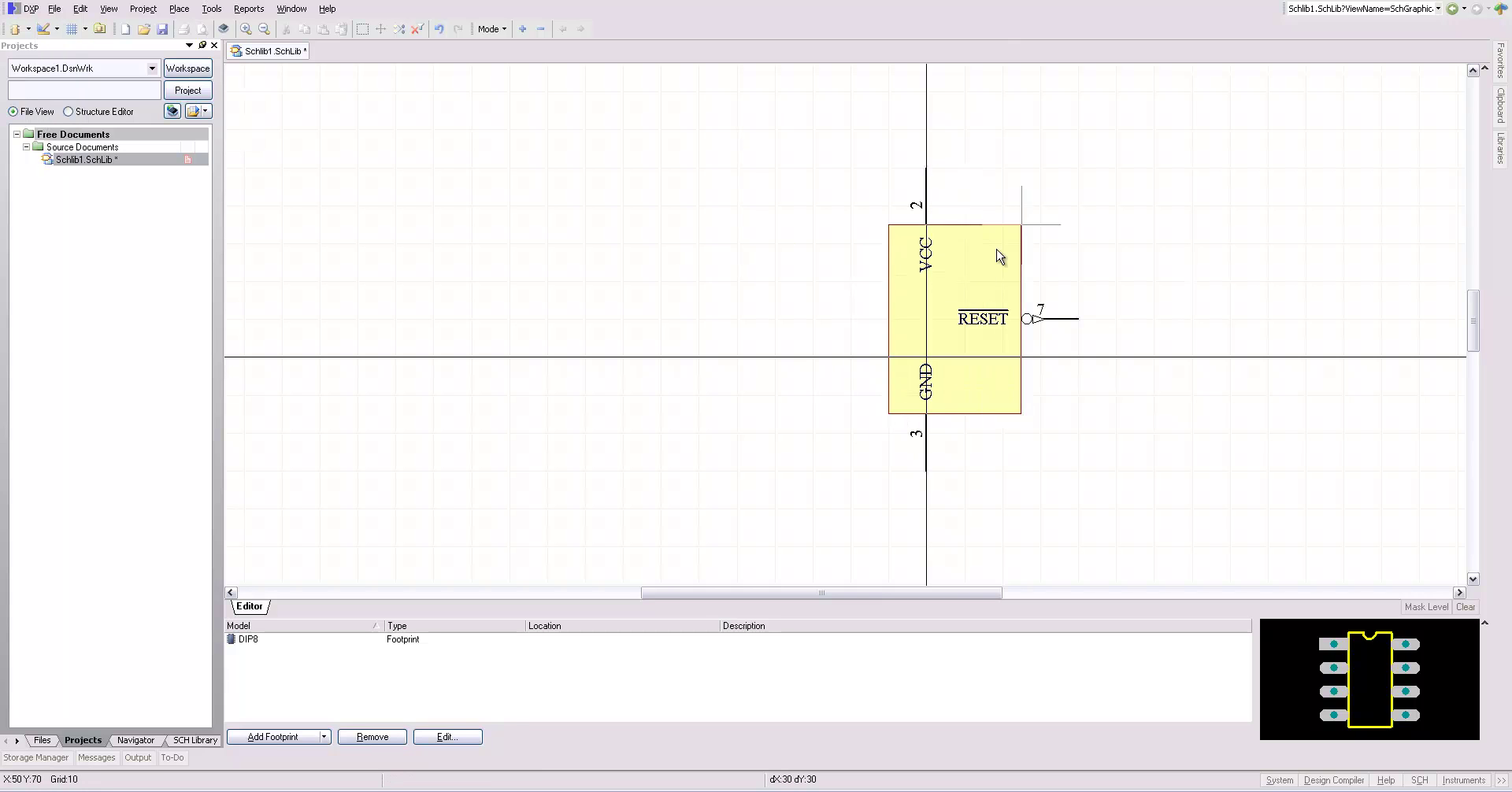